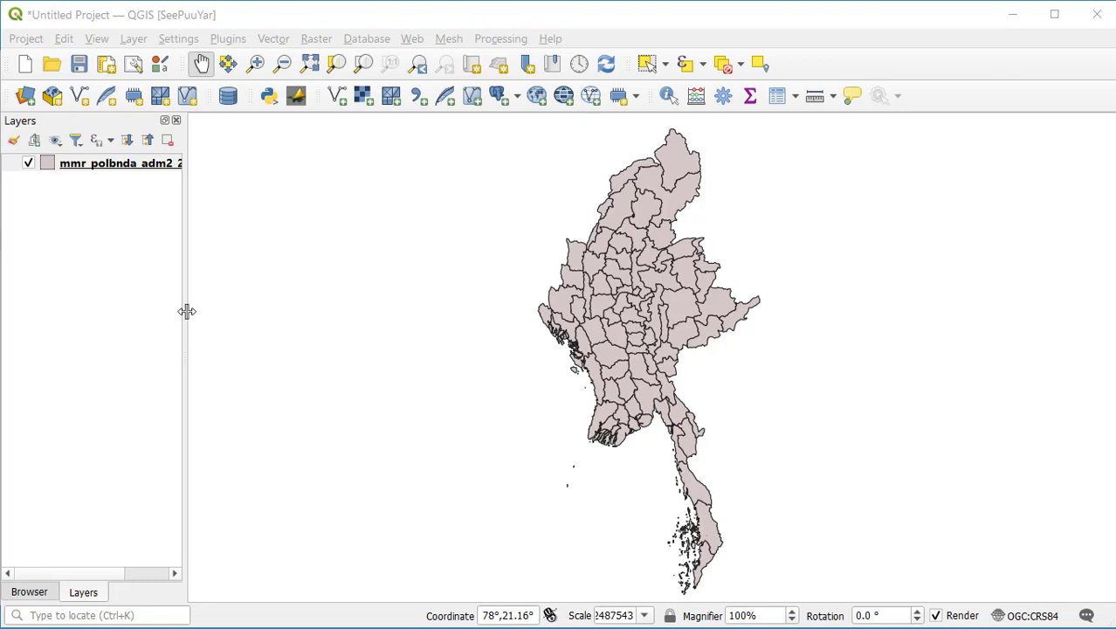
Style the mmr_polbnda_adm2 layer with Categorized symbology on the DT field and classify all its values
click(156, 166)
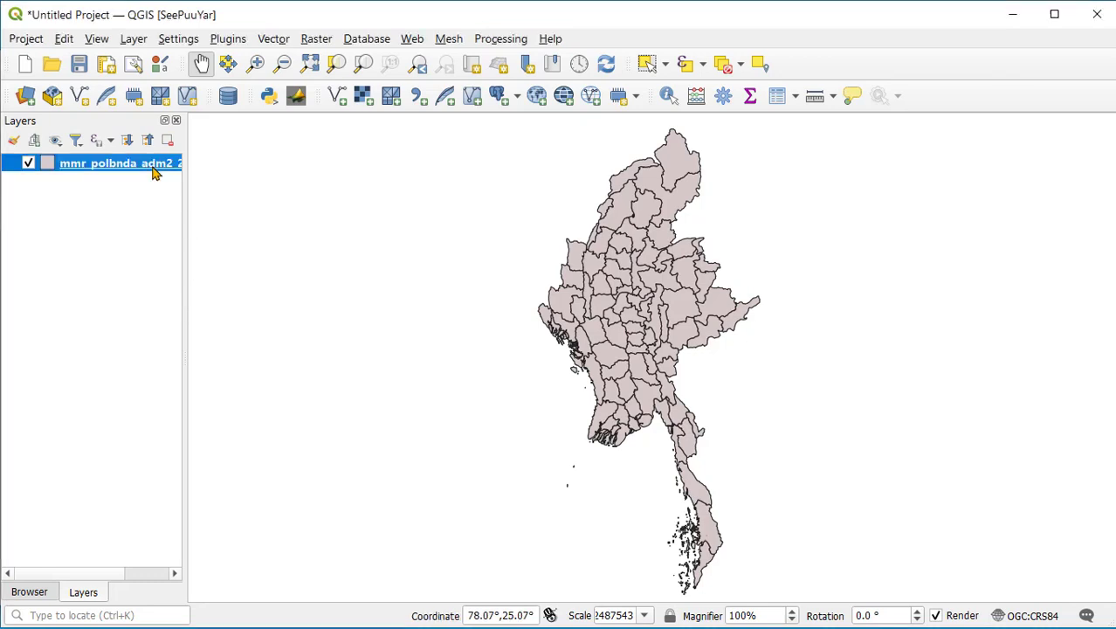
click(13, 143)
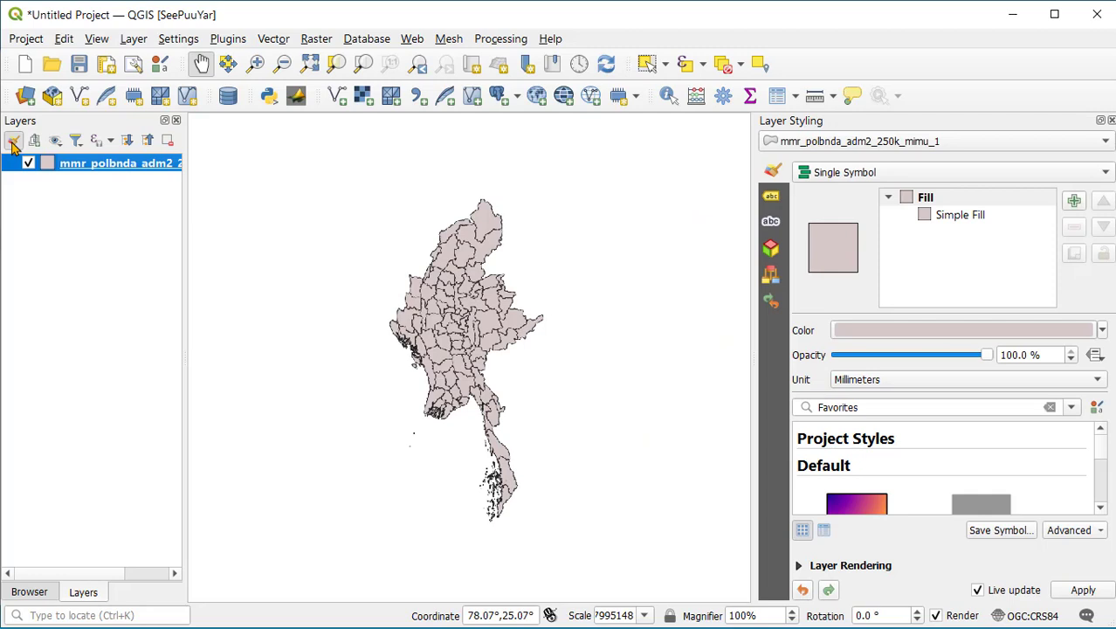
click(960, 176)
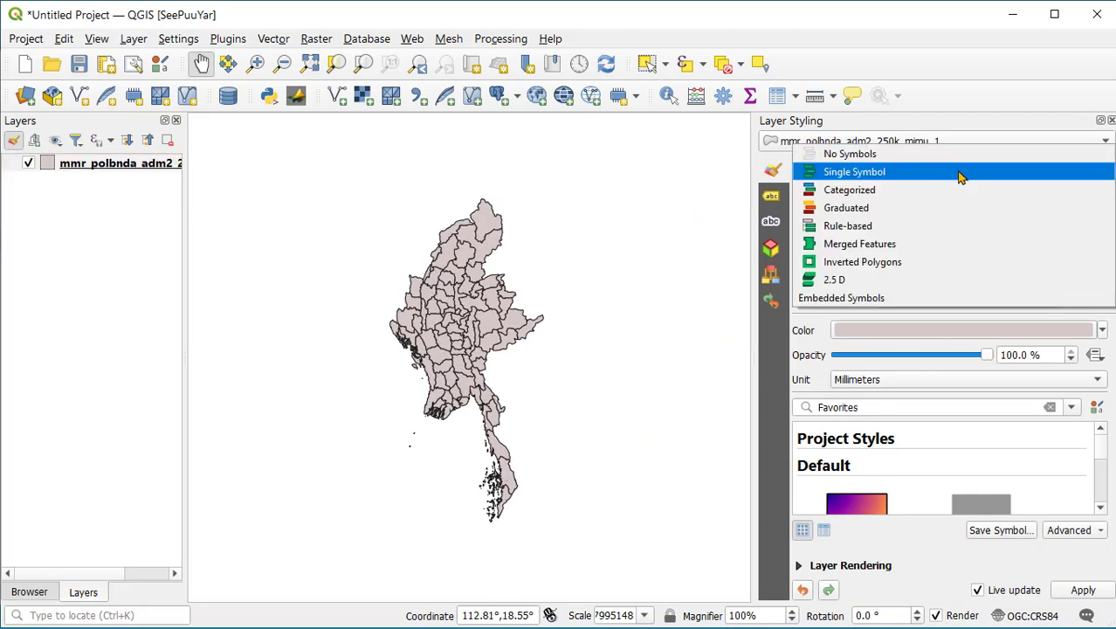
click(850, 192)
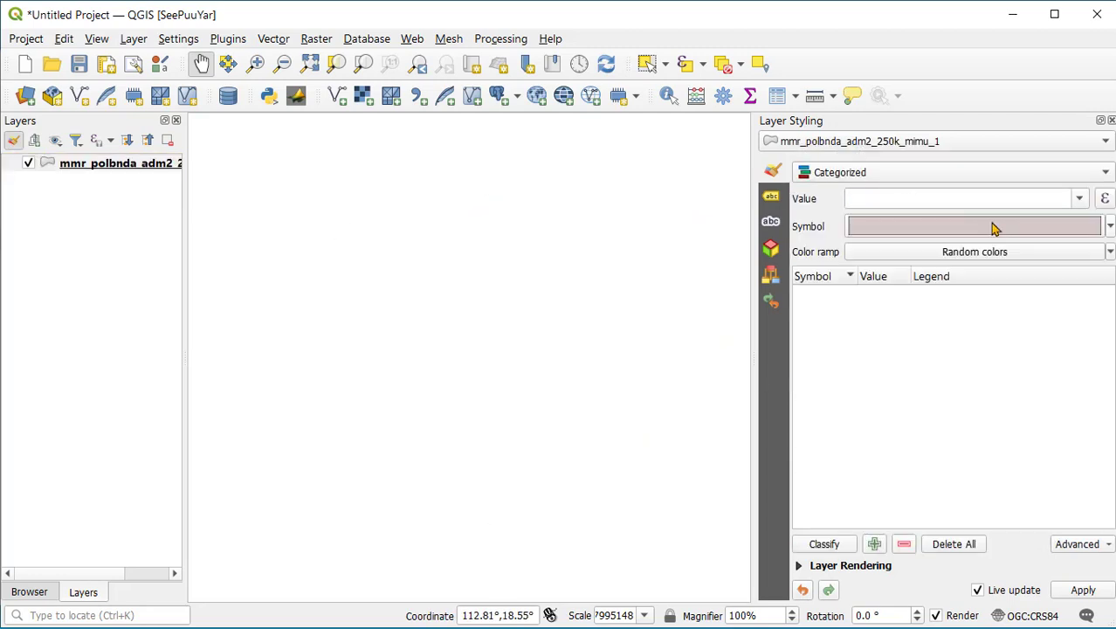
click(1081, 200)
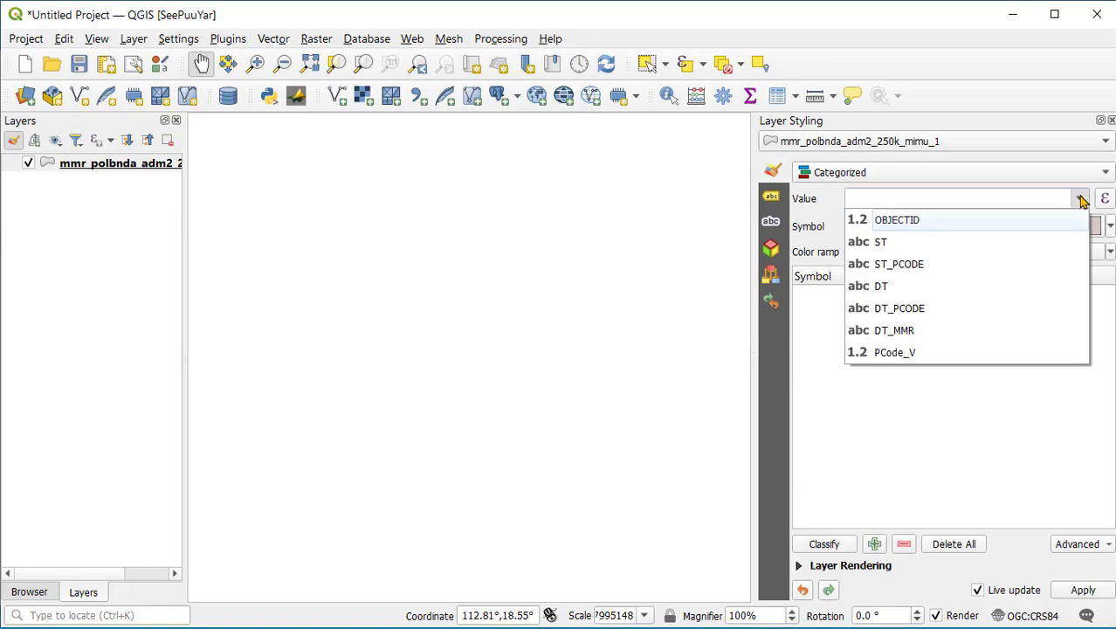
click(935, 288)
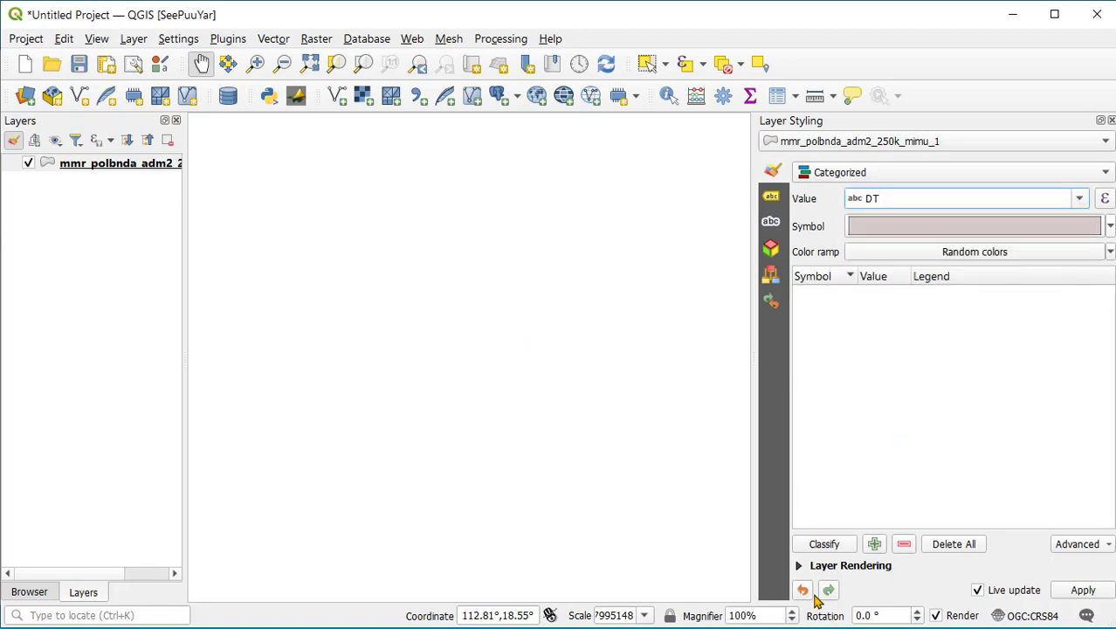
click(821, 545)
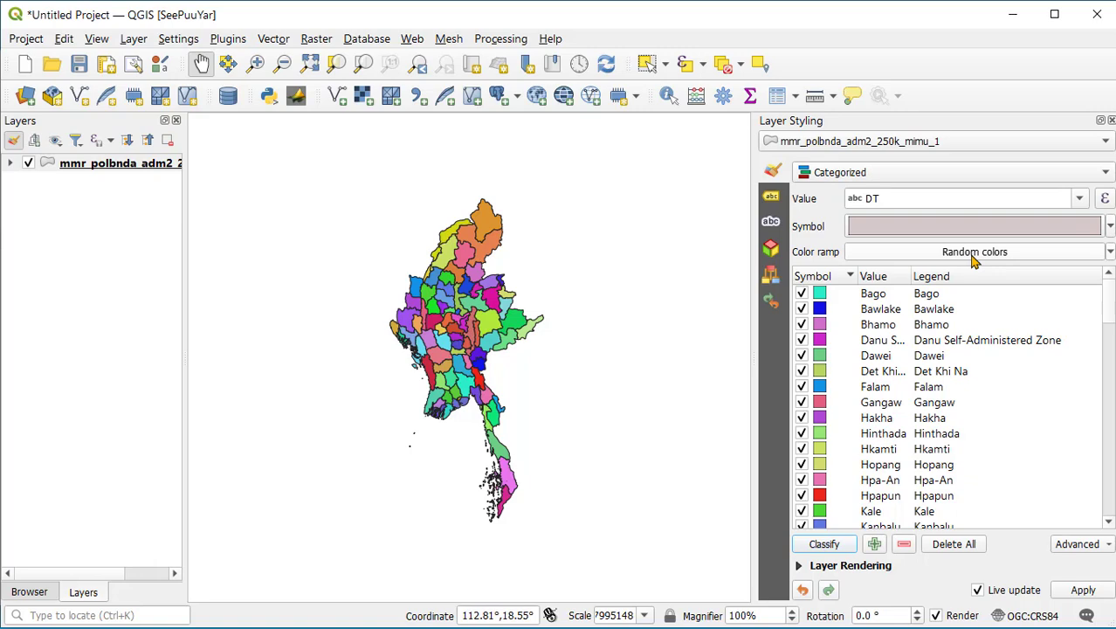
Create a new random color ramp for the categorized layer
click(1110, 252)
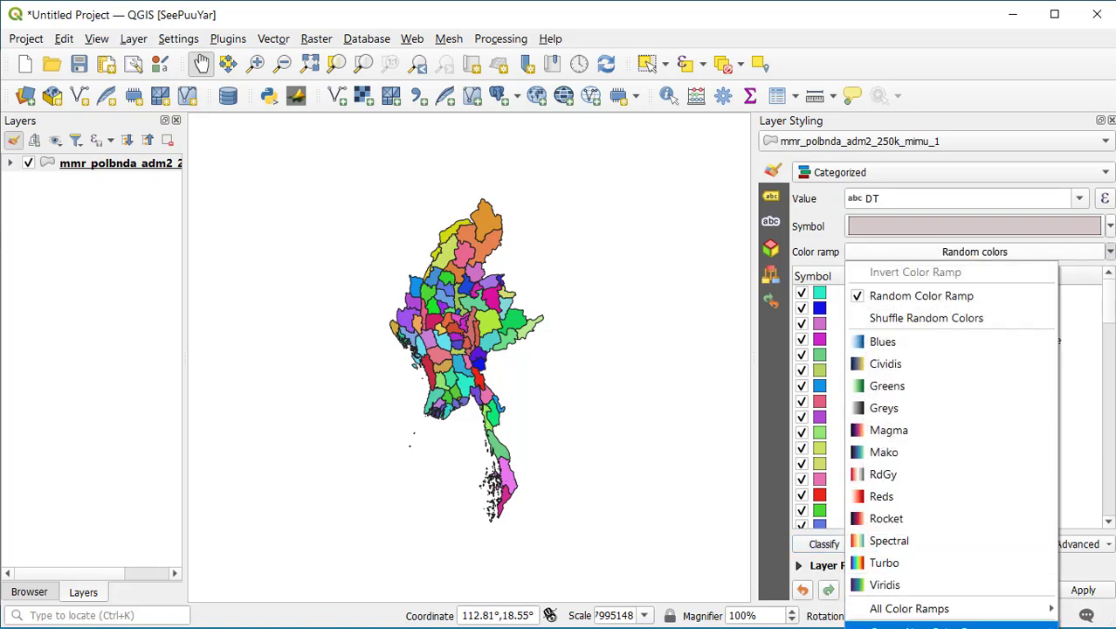
click(952, 626)
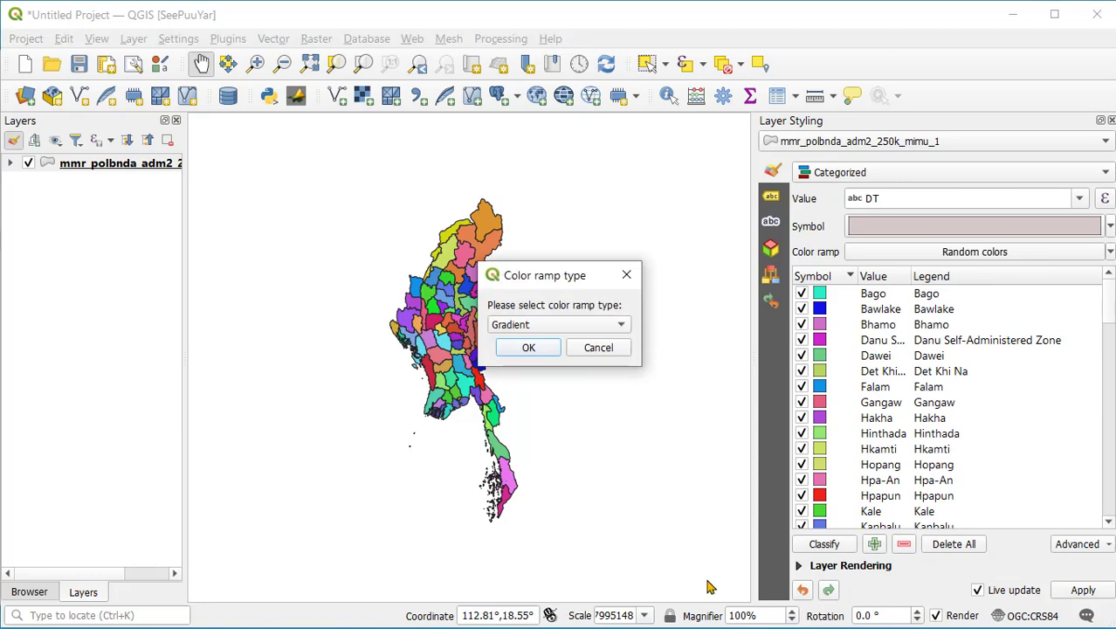
click(495, 330)
click(499, 360)
click(527, 348)
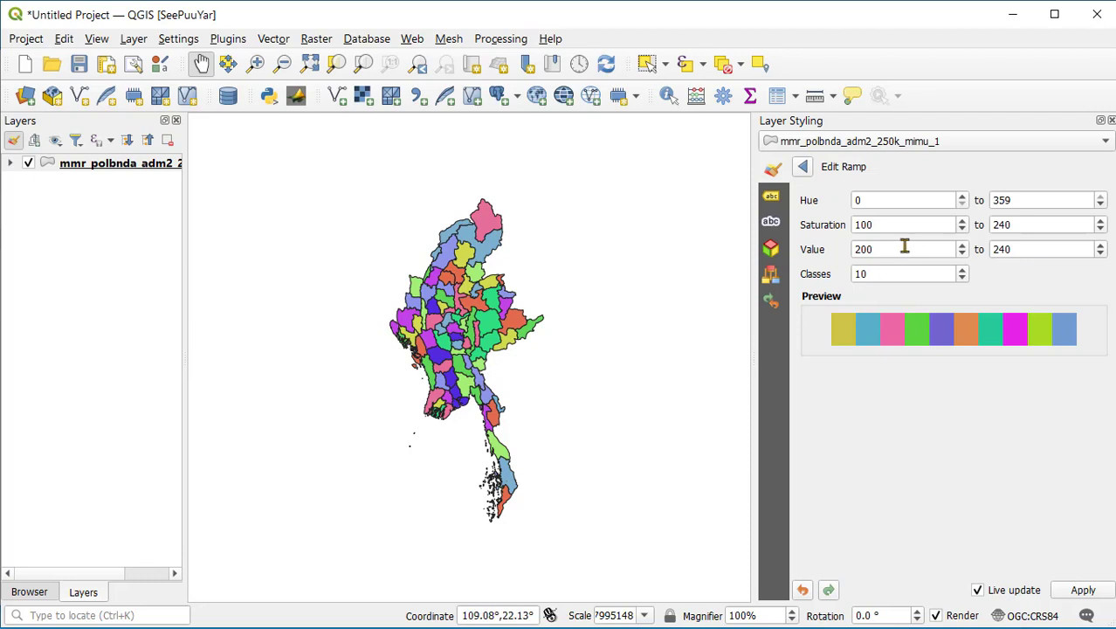
drag(870, 199, 849, 194)
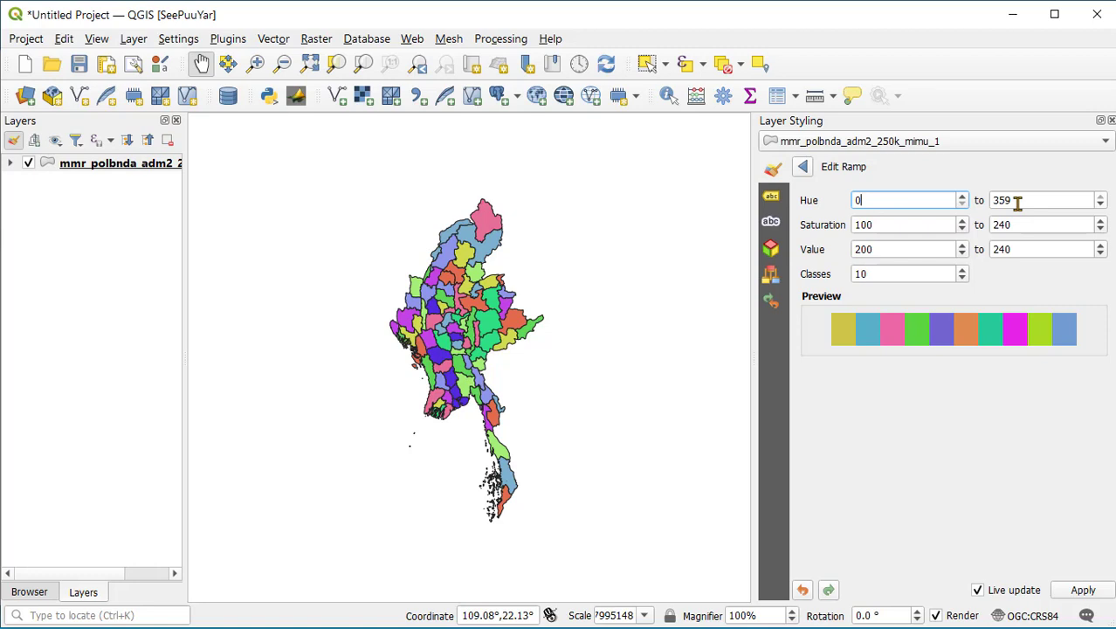
click(870, 226)
drag(870, 225, 848, 225)
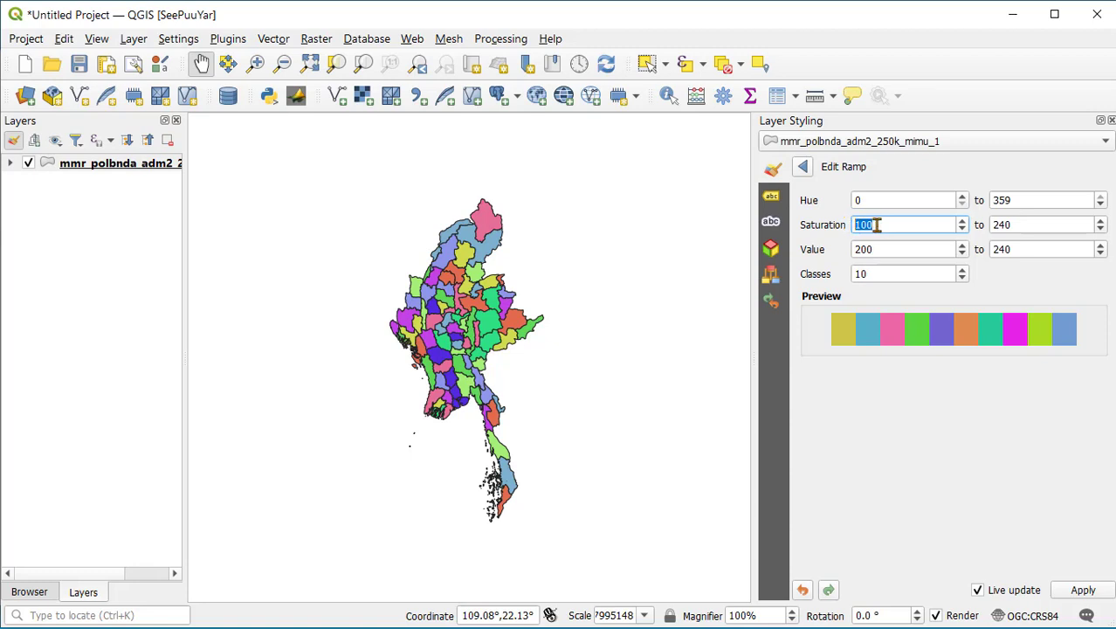
click(998, 227)
double_click(999, 228)
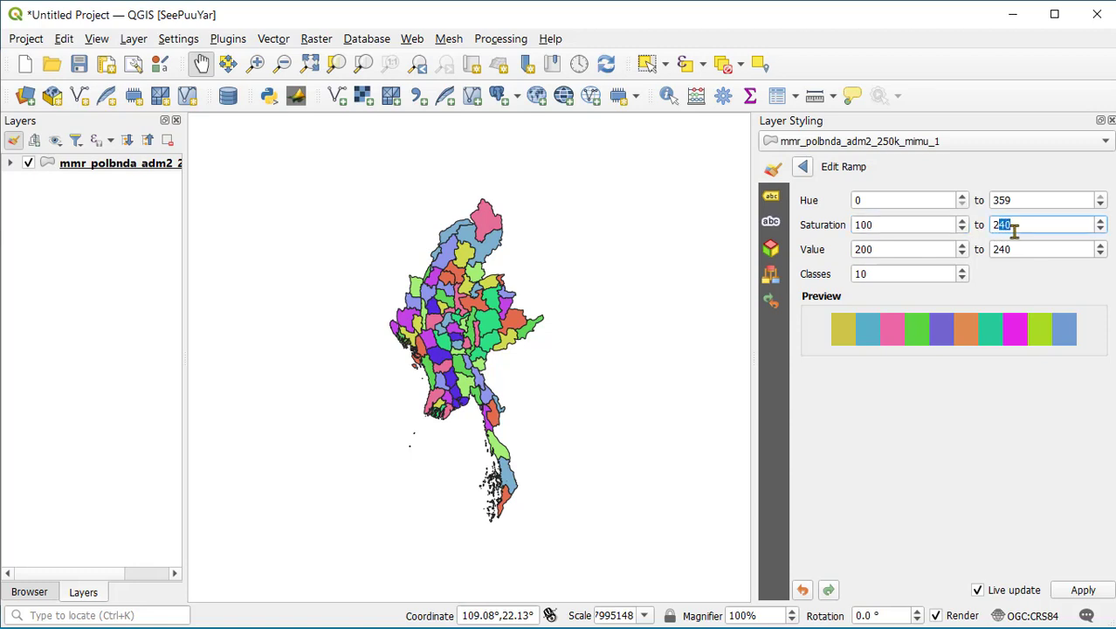
Set both the minimum and maximum Value of the random color ramp to 0
click(908, 250)
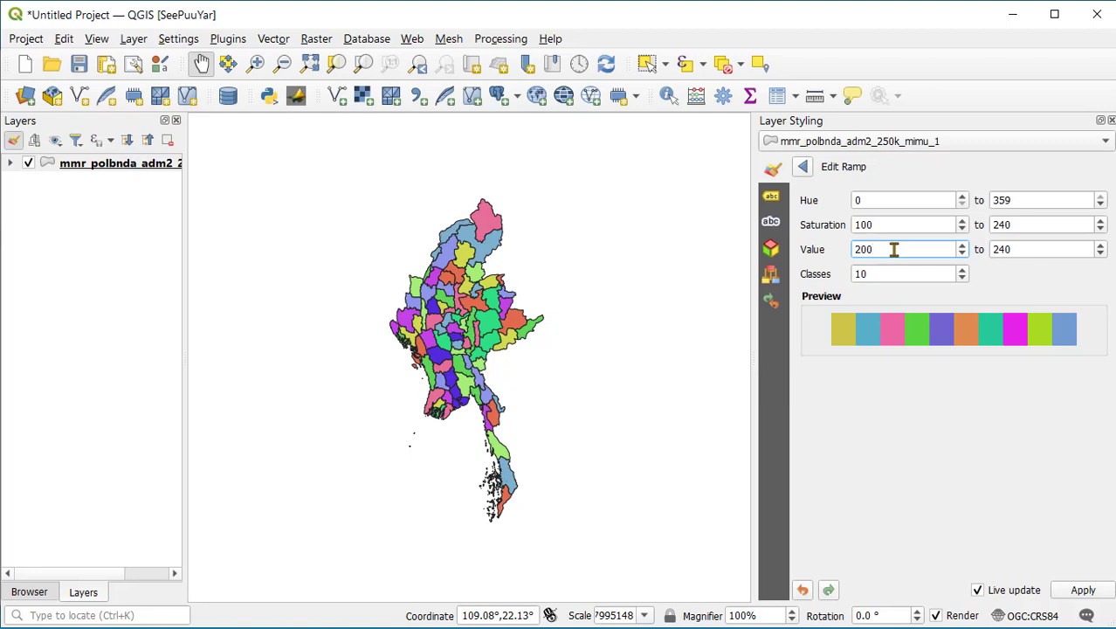
drag(895, 250, 844, 249)
text(0)
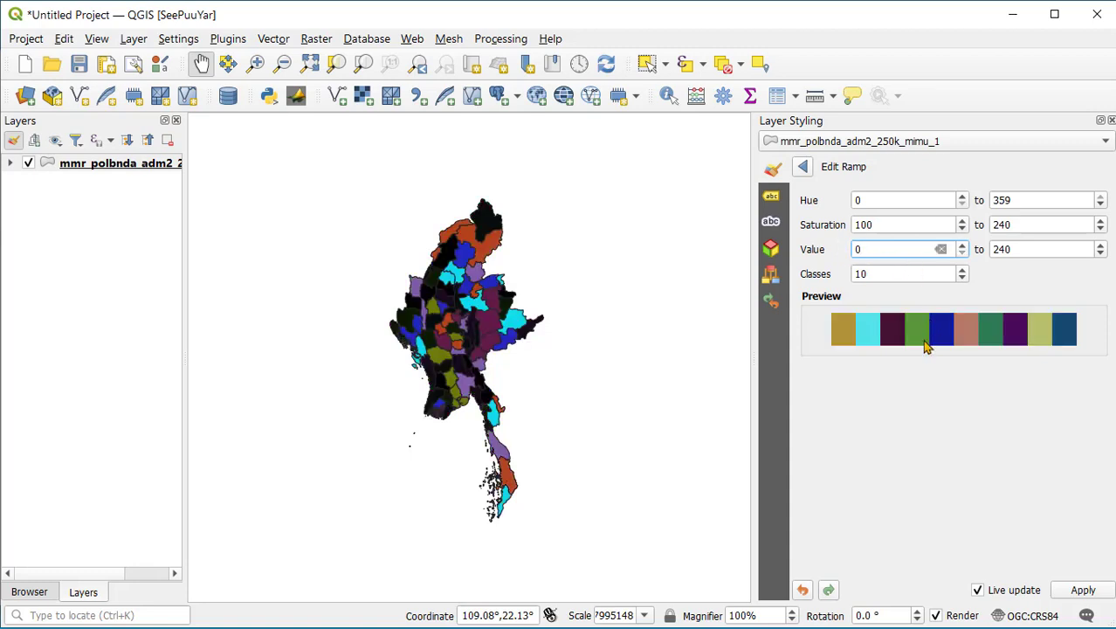
drag(1030, 248, 991, 249)
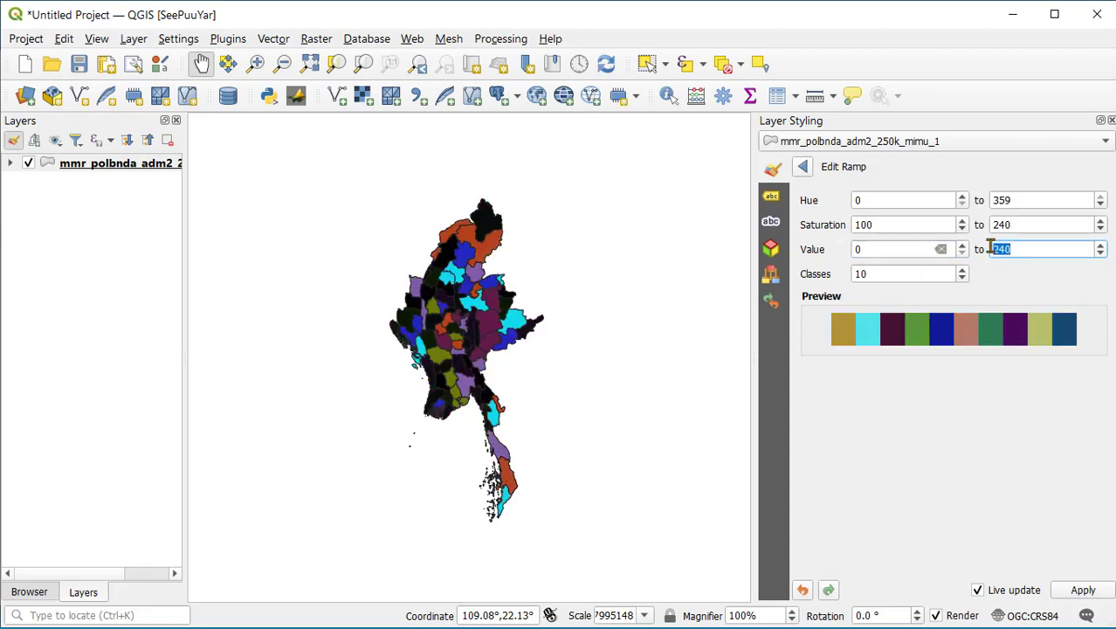
text(0)
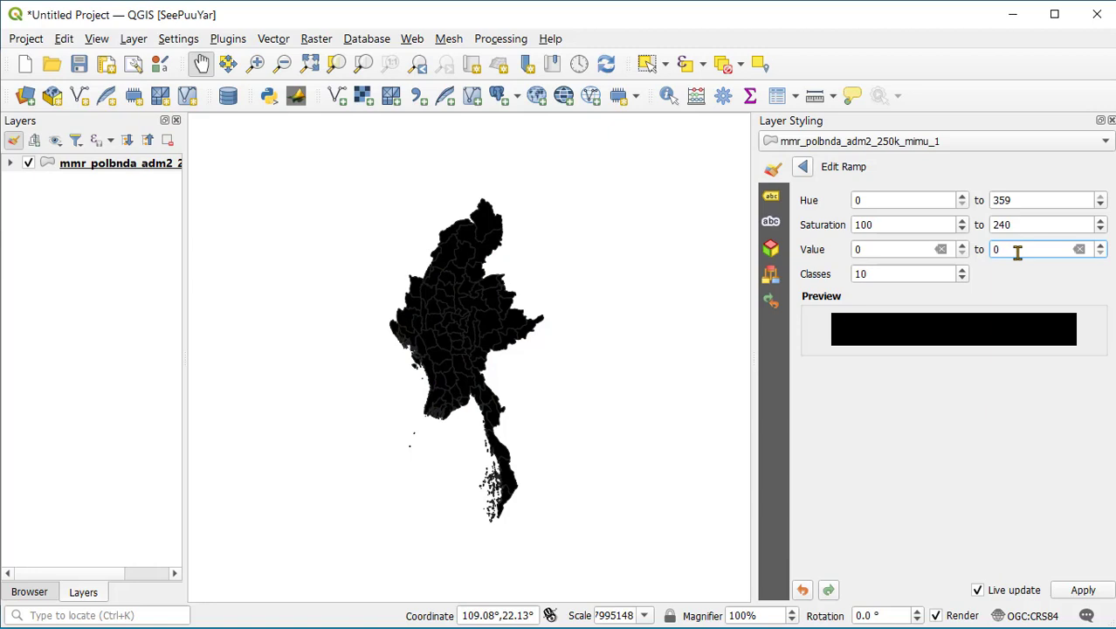
Set both the minimum and maximum Value of the random color ramp to 255
drag(1018, 252, 991, 250)
drag(871, 252, 836, 255)
text(255)
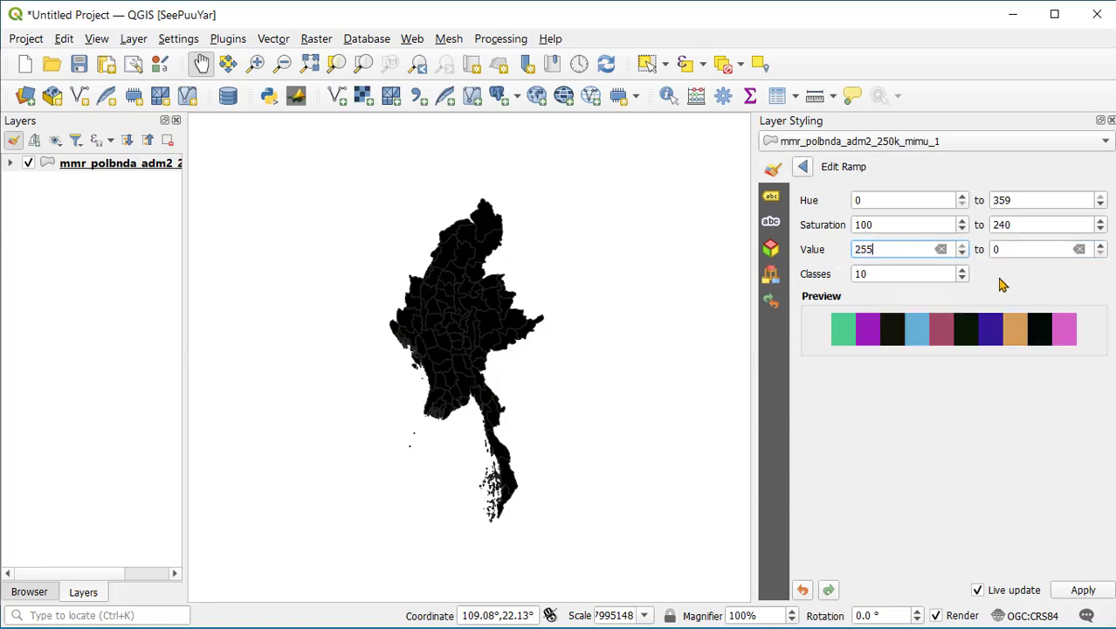
double_click(999, 250)
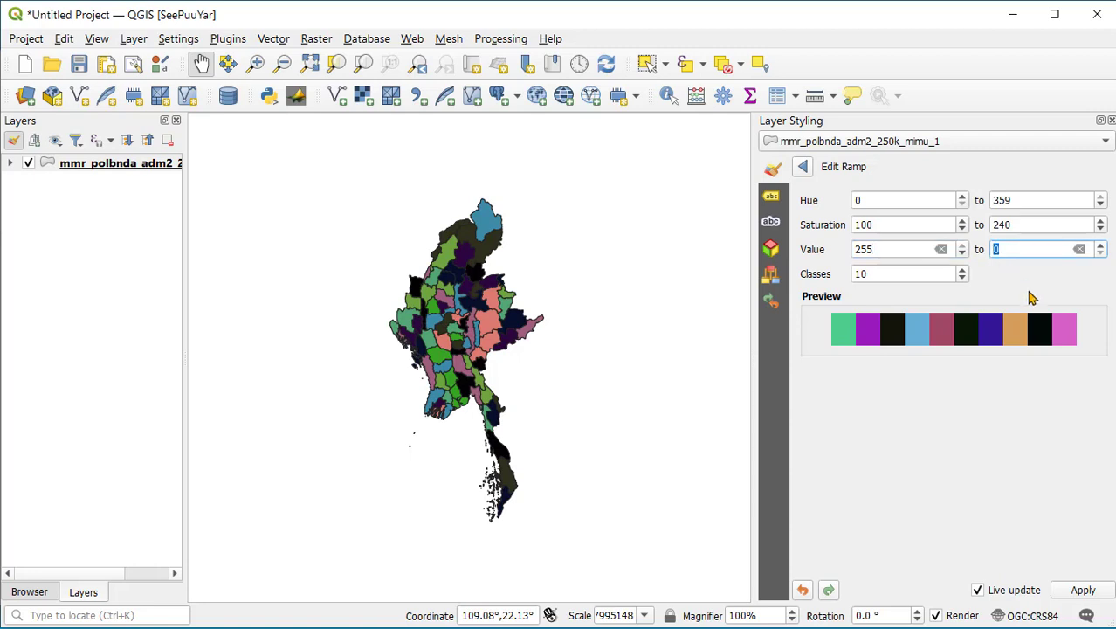
text(255)
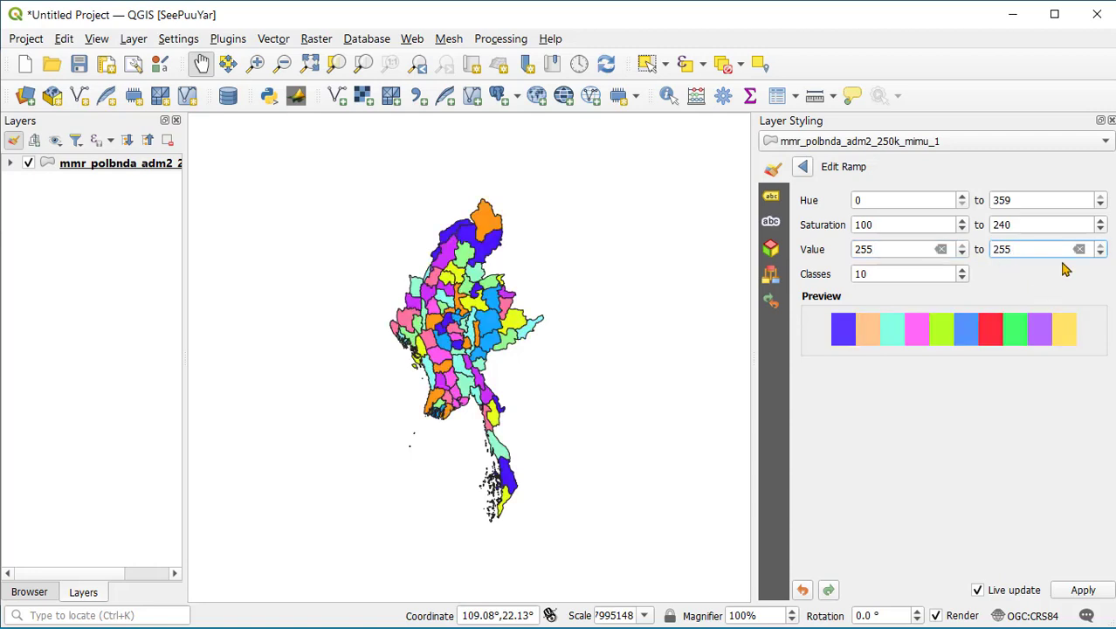
click(900, 248)
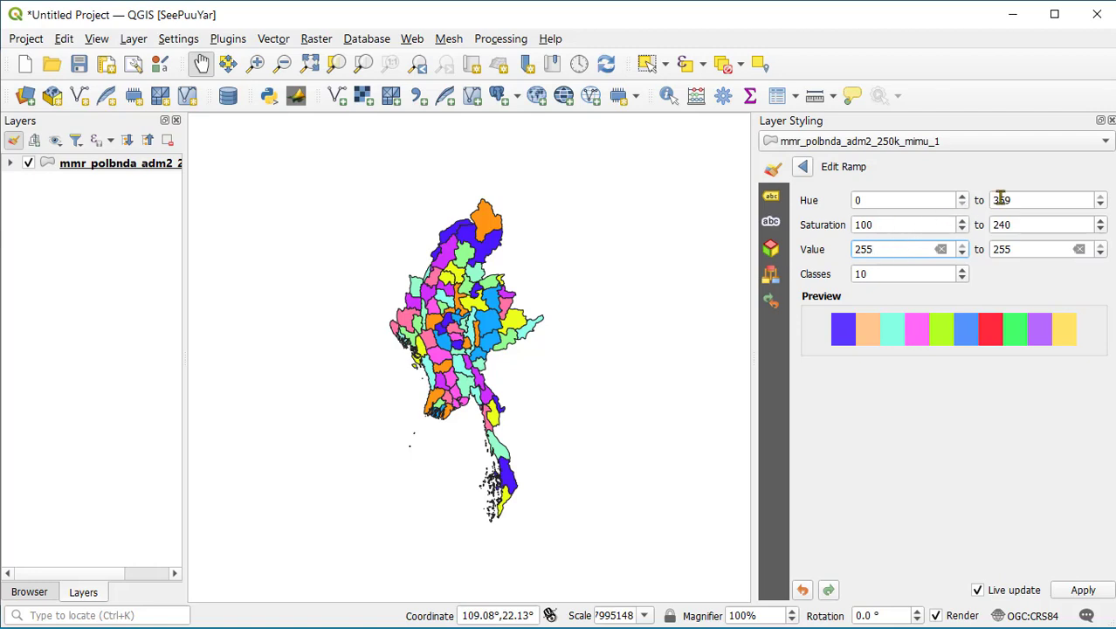
Limit the ramp's maximum hue to 5 and set its number of classes to 20
drag(994, 199, 1021, 202)
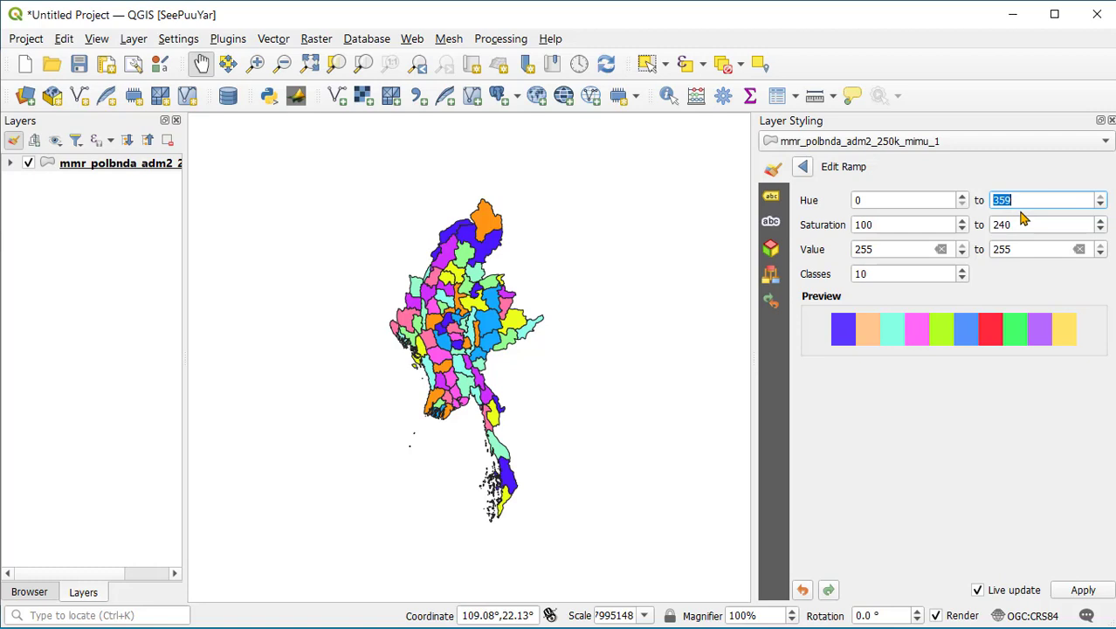
text(5)
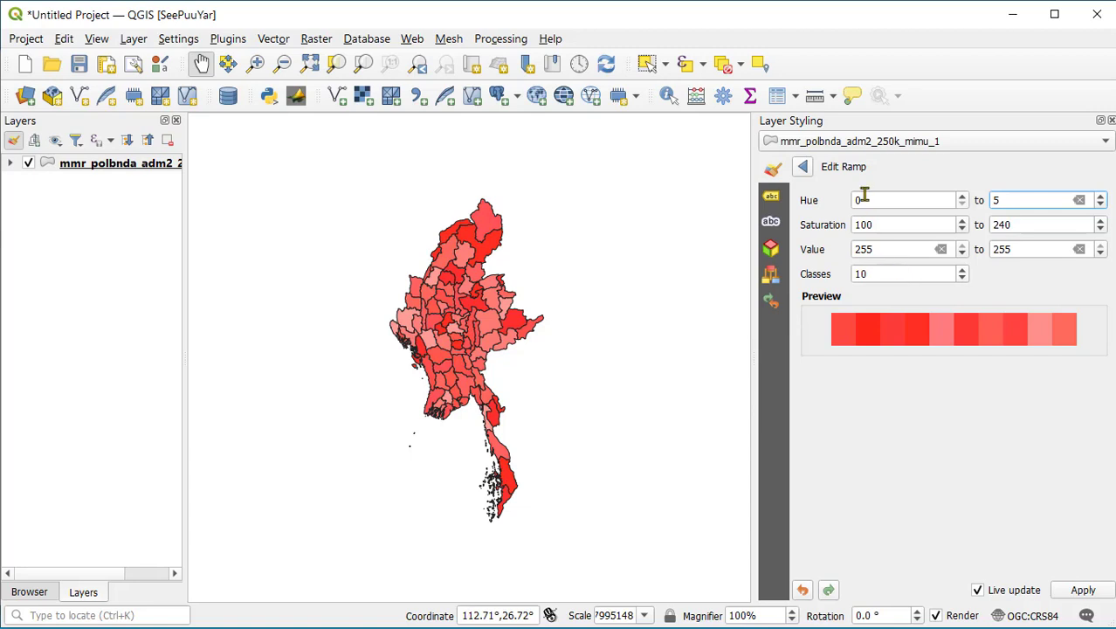
drag(864, 199, 841, 190)
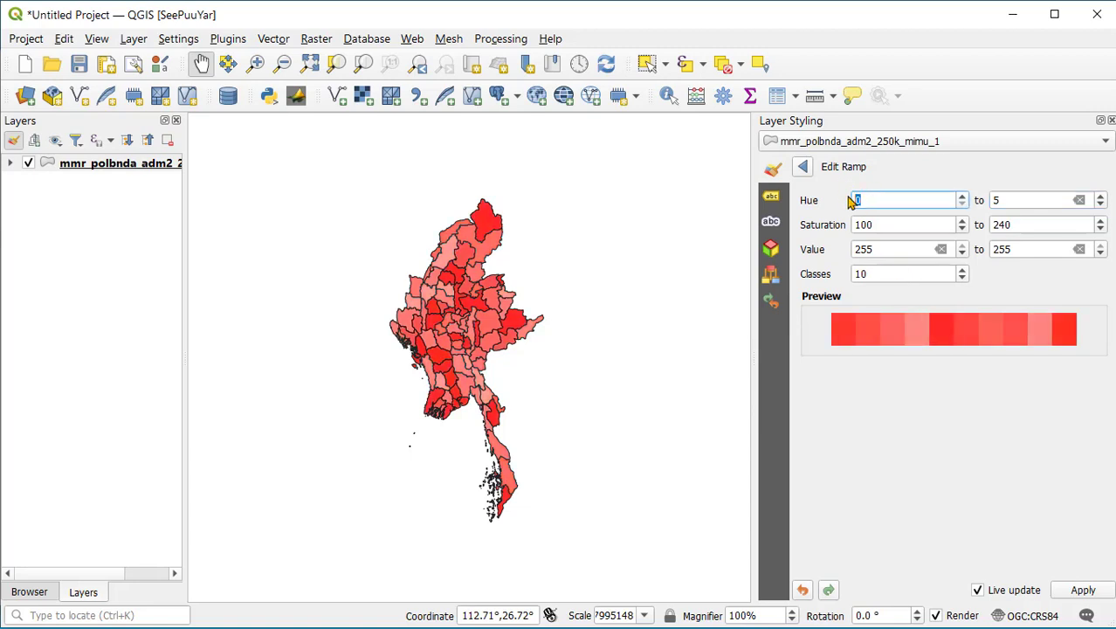
drag(885, 274, 848, 272)
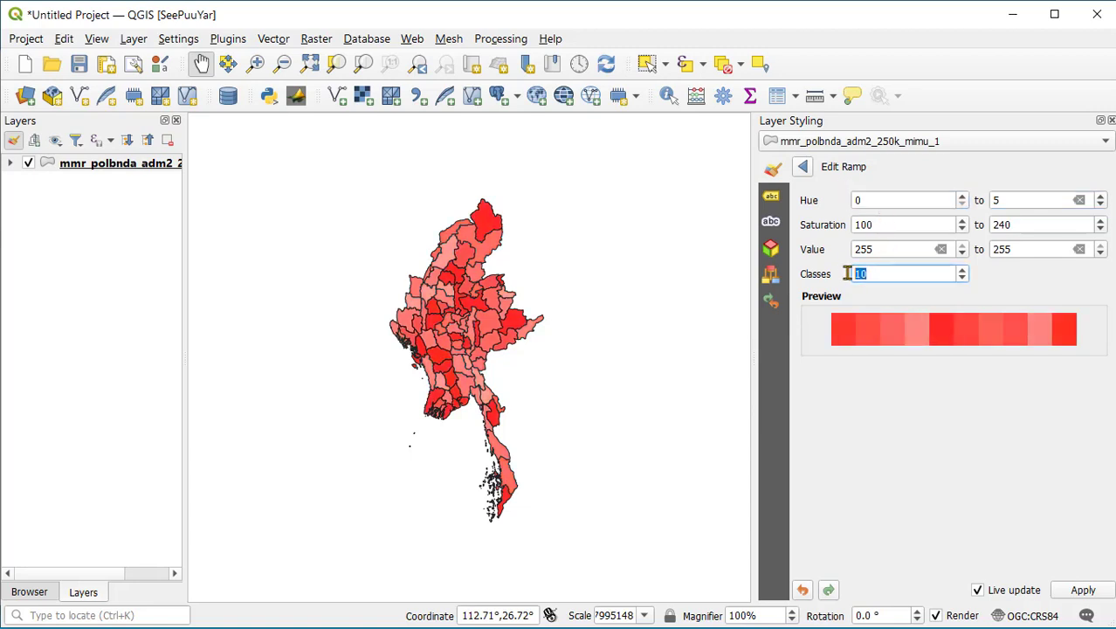
text(20)
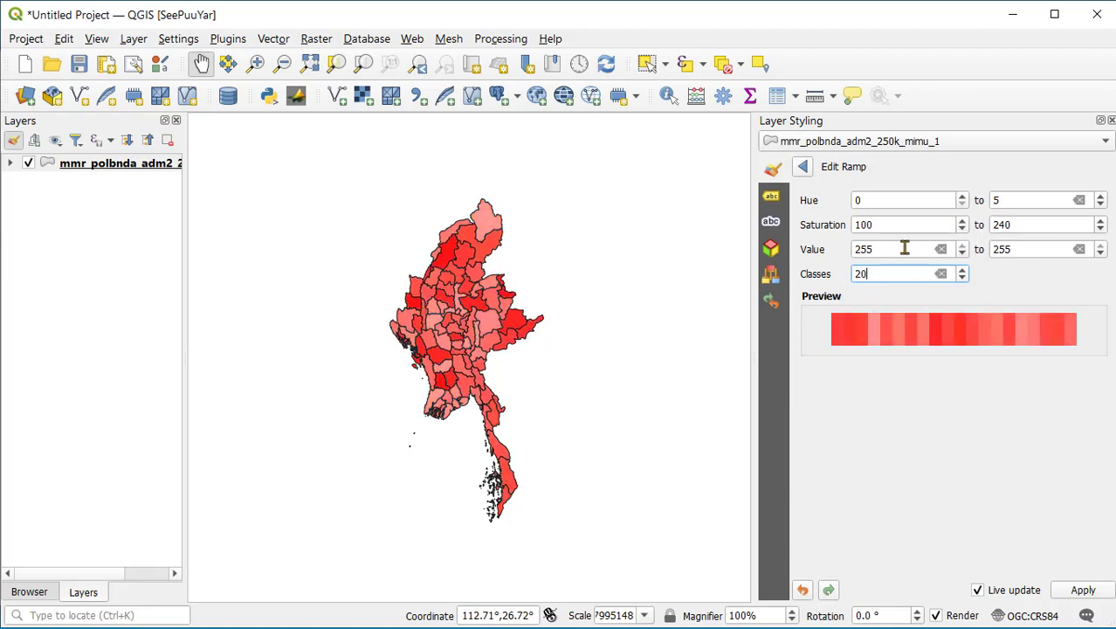
Set the minimum Value of the random color ramp to 100
click(864, 249)
drag(864, 249, 841, 249)
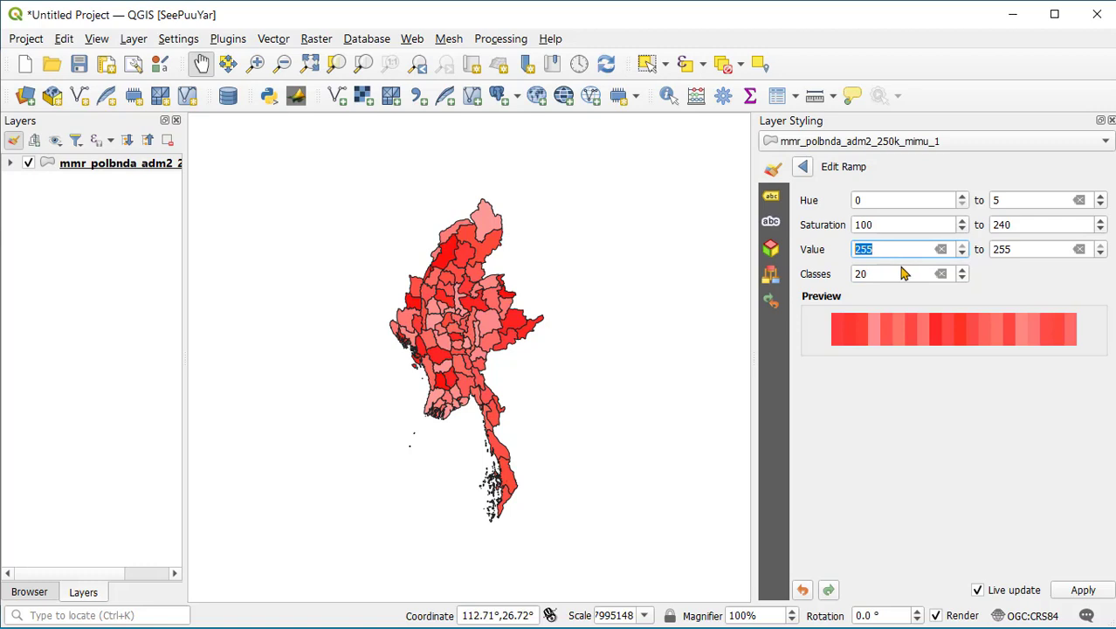
text(100)
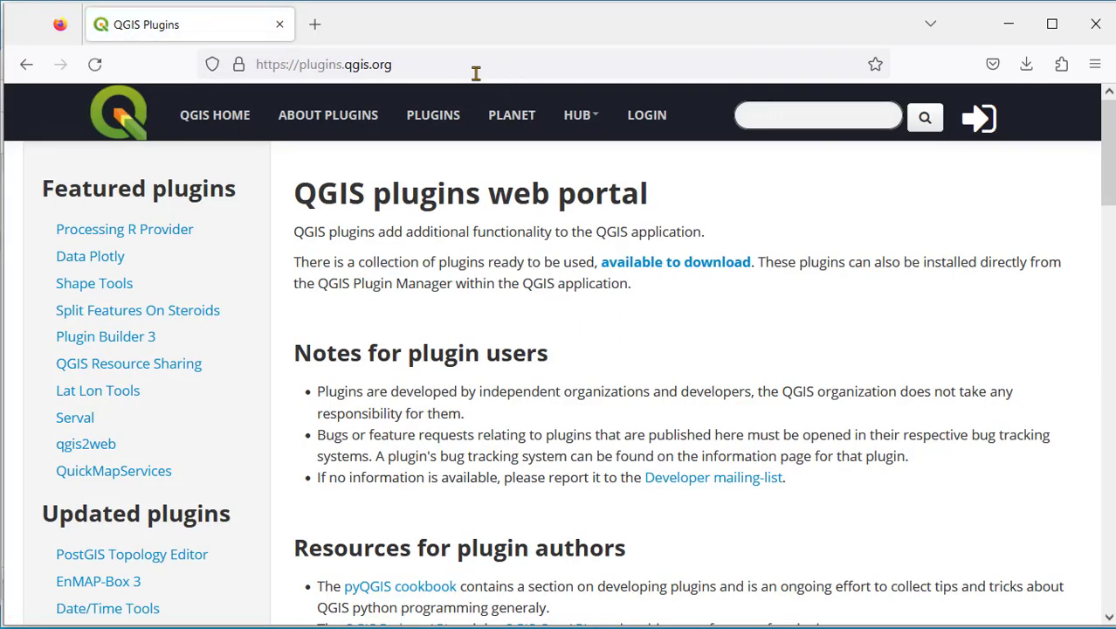
In Firefox, open the Styles hub of the QGIS plugins portal and show only the Color Ramp styles
click(422, 70)
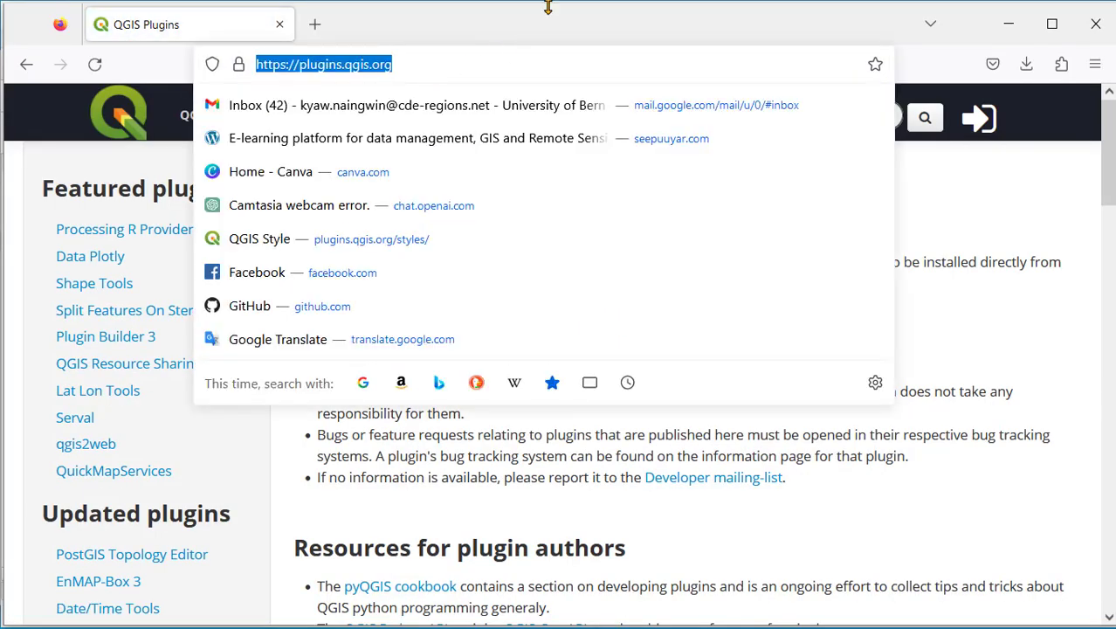
click(965, 419)
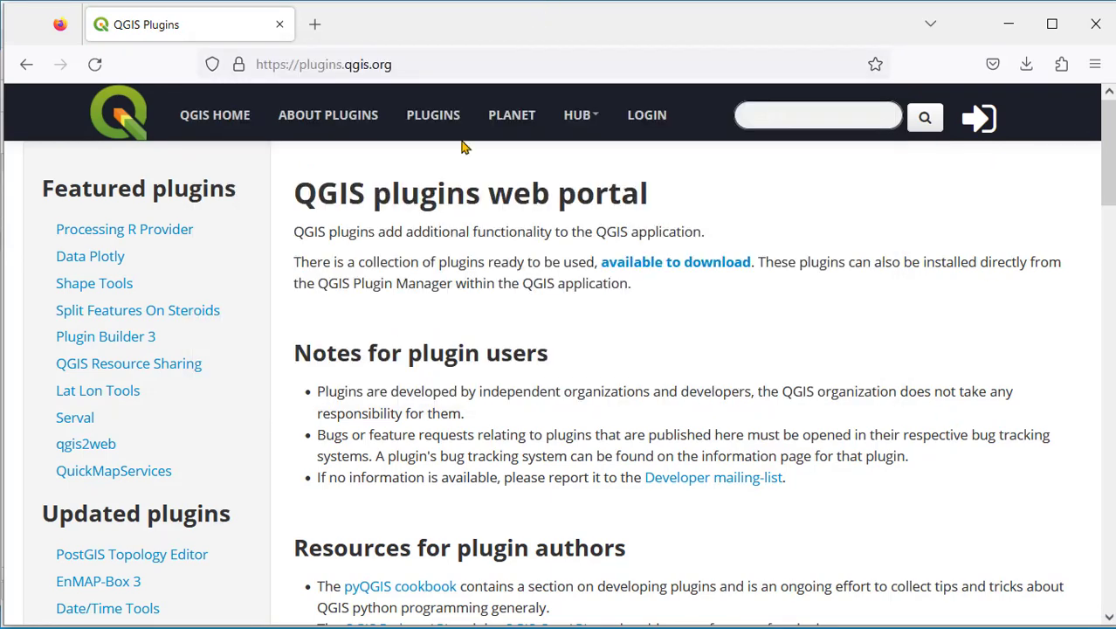
click(582, 118)
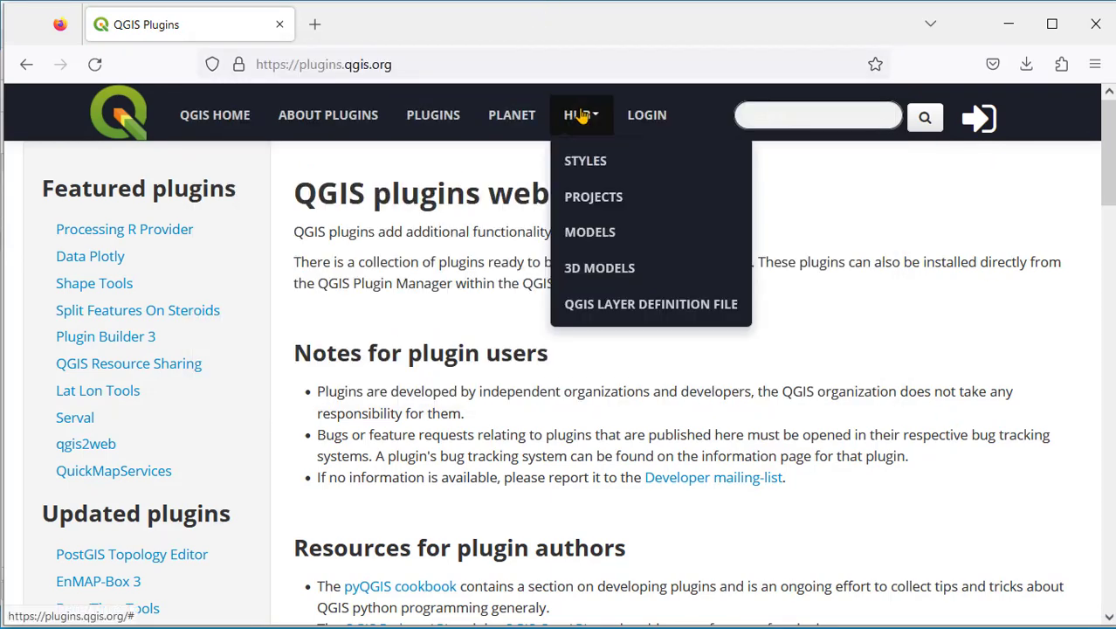
click(579, 173)
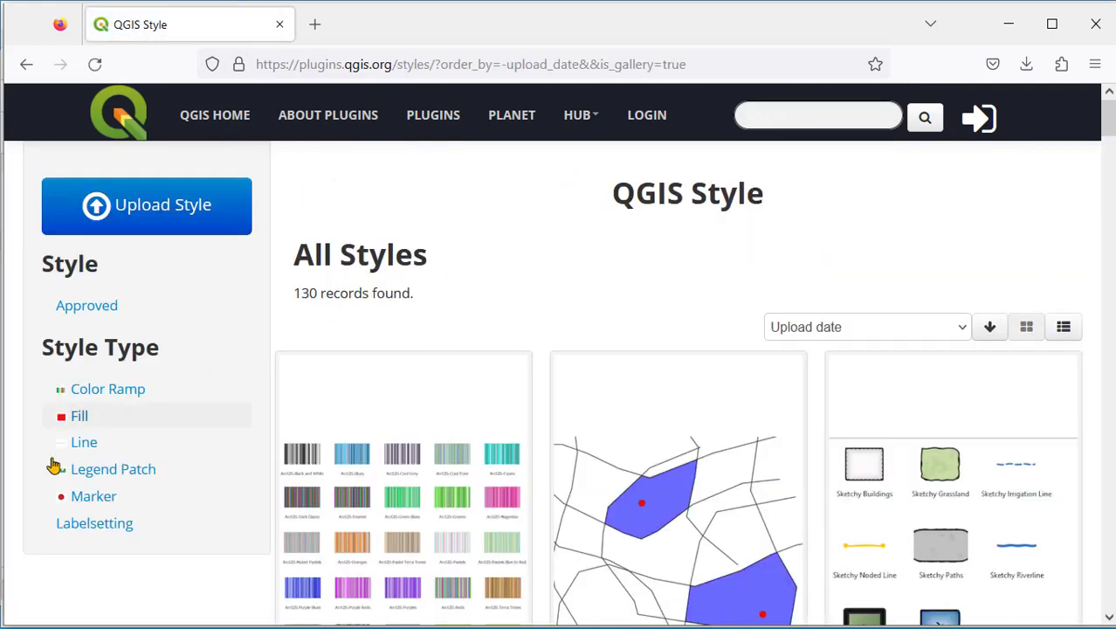
click(101, 396)
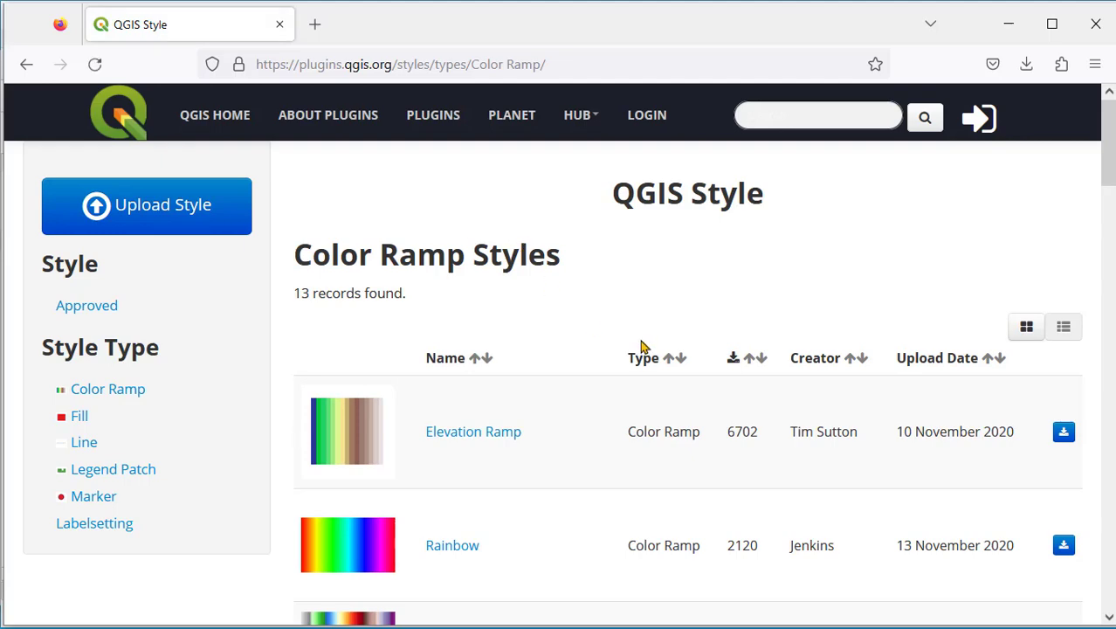
Find the ArcGIS Random Colors style in the color ramp list and open its details page
scroll(635, 262, down, 5)
scroll(635, 256, down, 15)
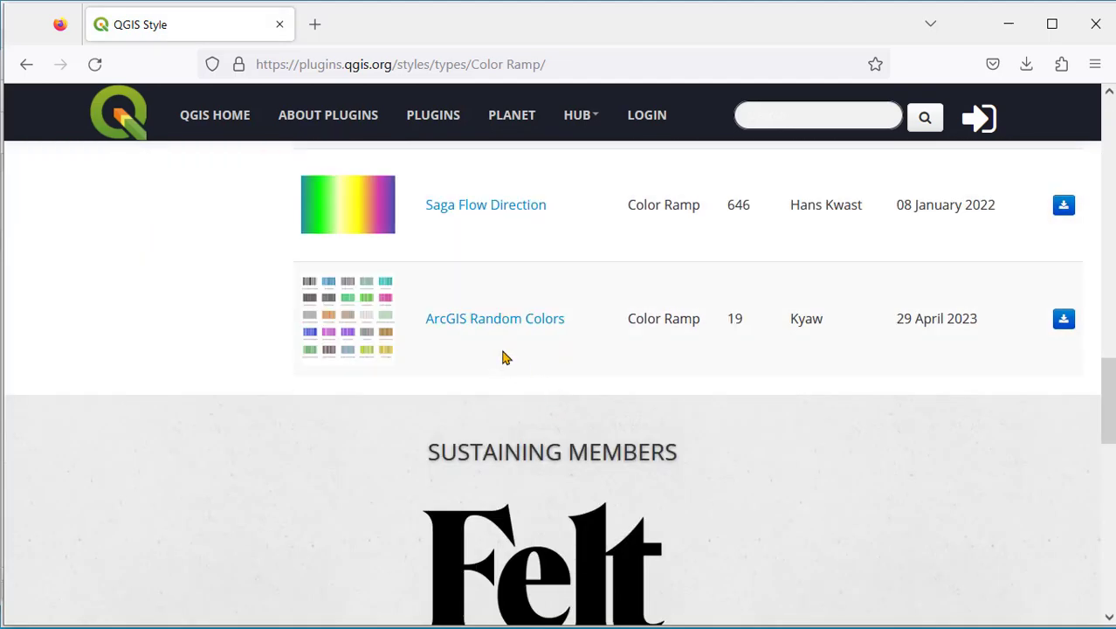
click(464, 319)
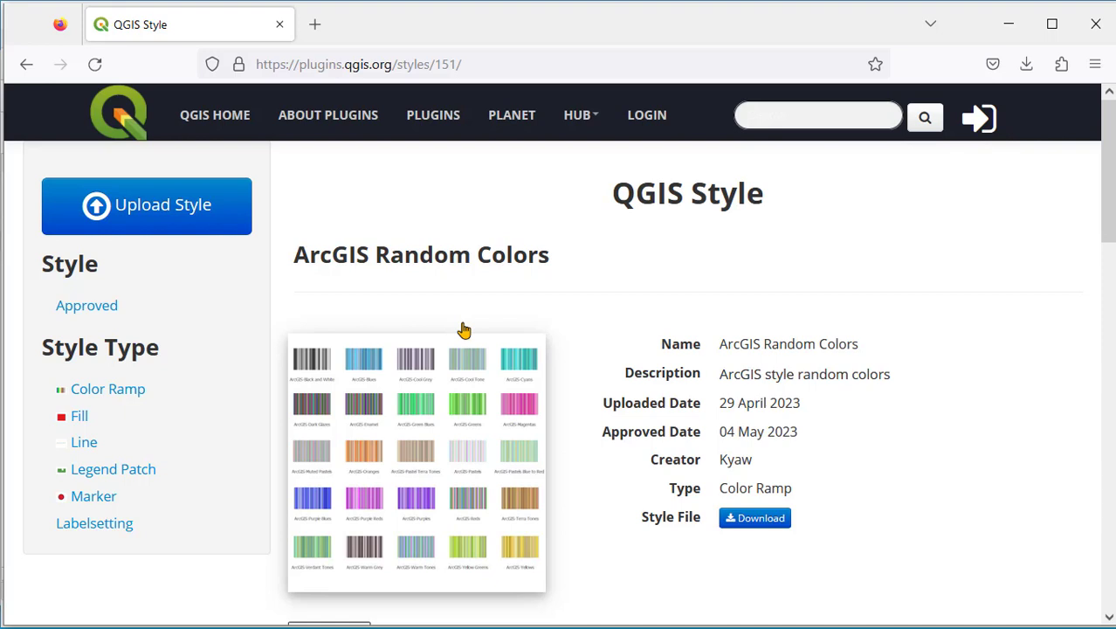
Download the ArcGIS Random Colors style file and, in File Explorer, open the extracted ArcGIS Random Colors folder in Downloads
click(768, 523)
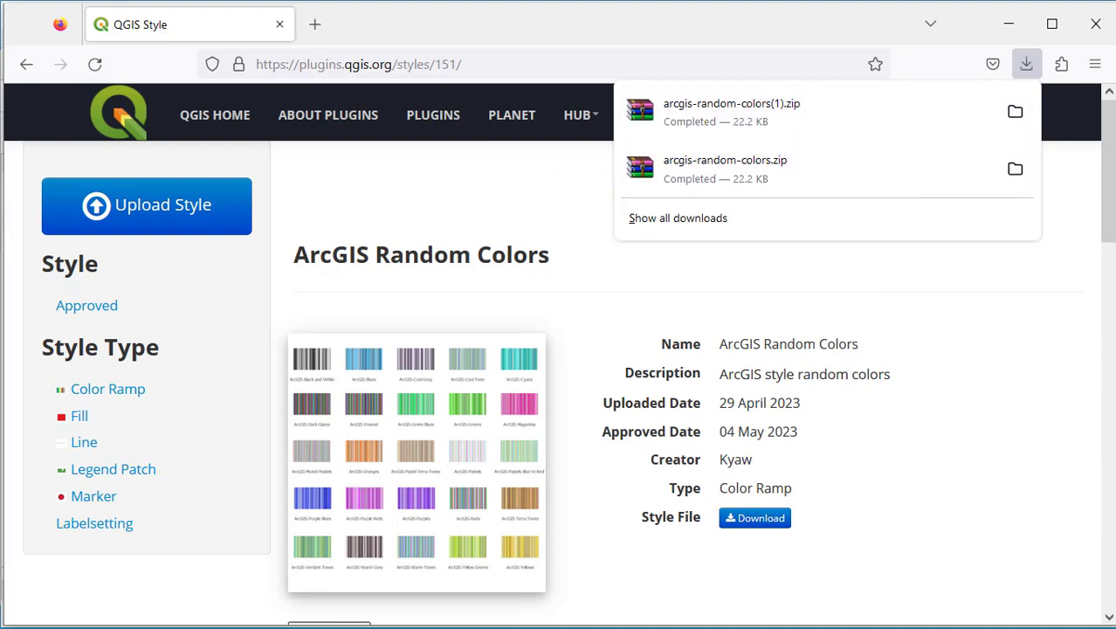
key(super+e)
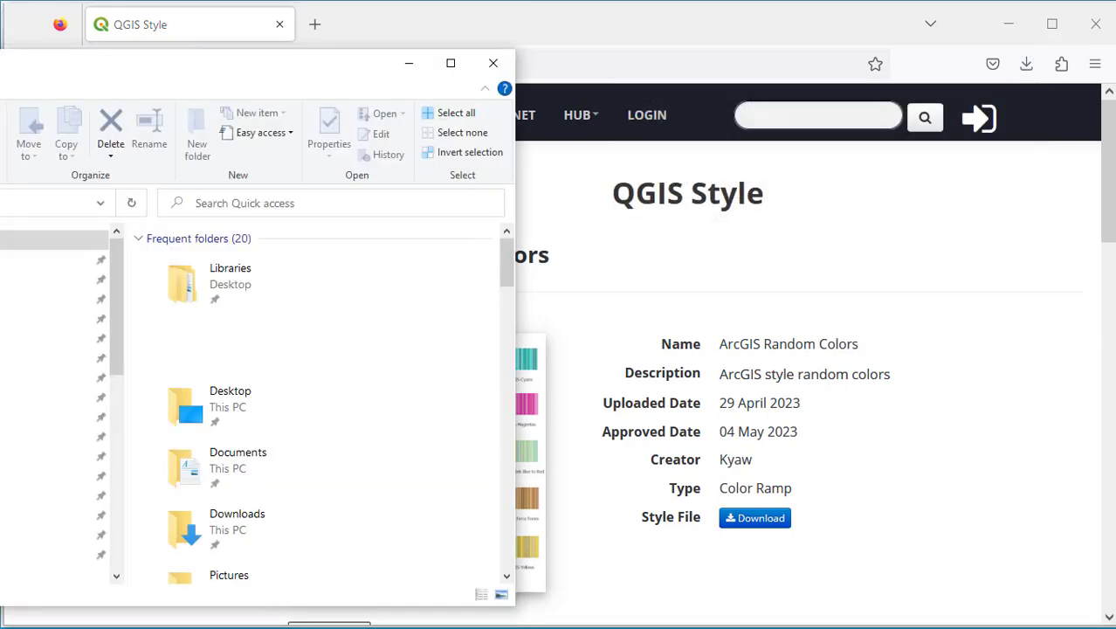
drag(2, 62, 293, 99)
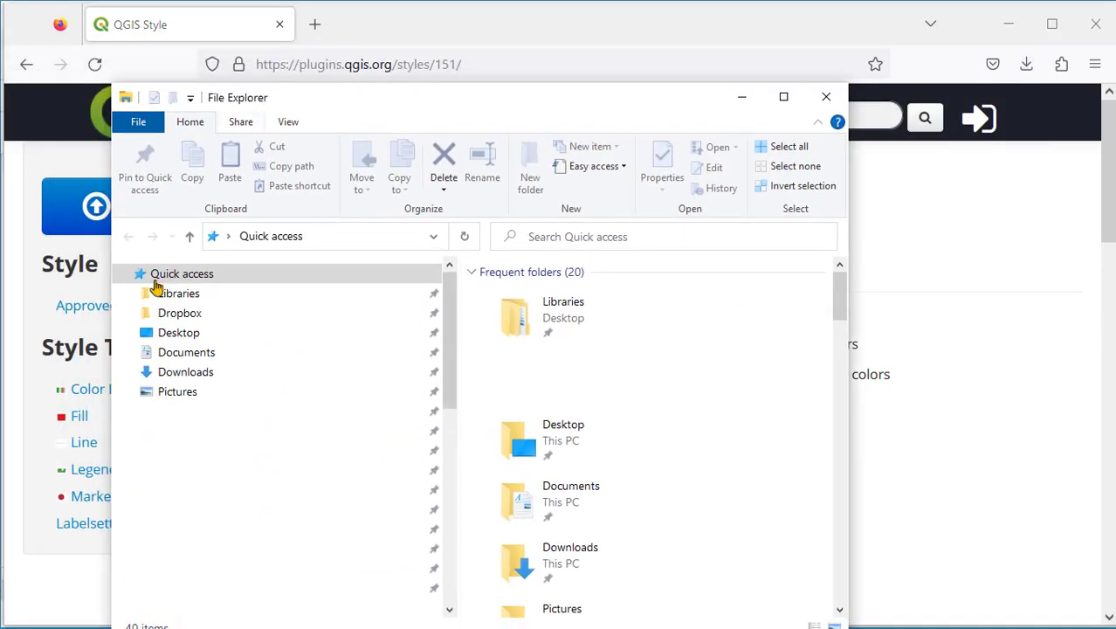
click(194, 374)
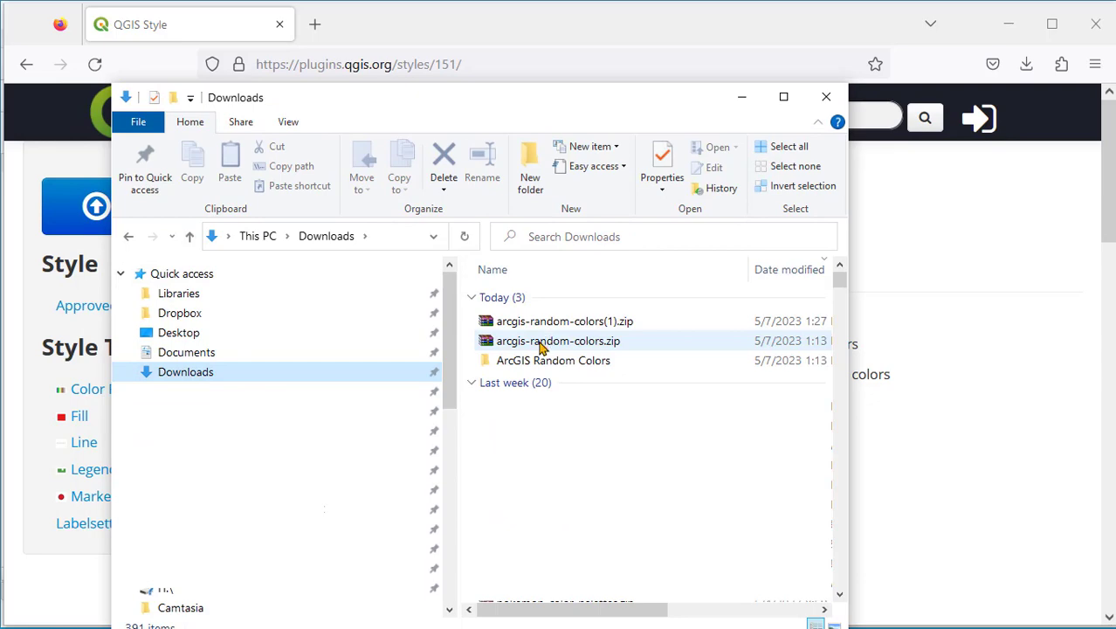
click(528, 360)
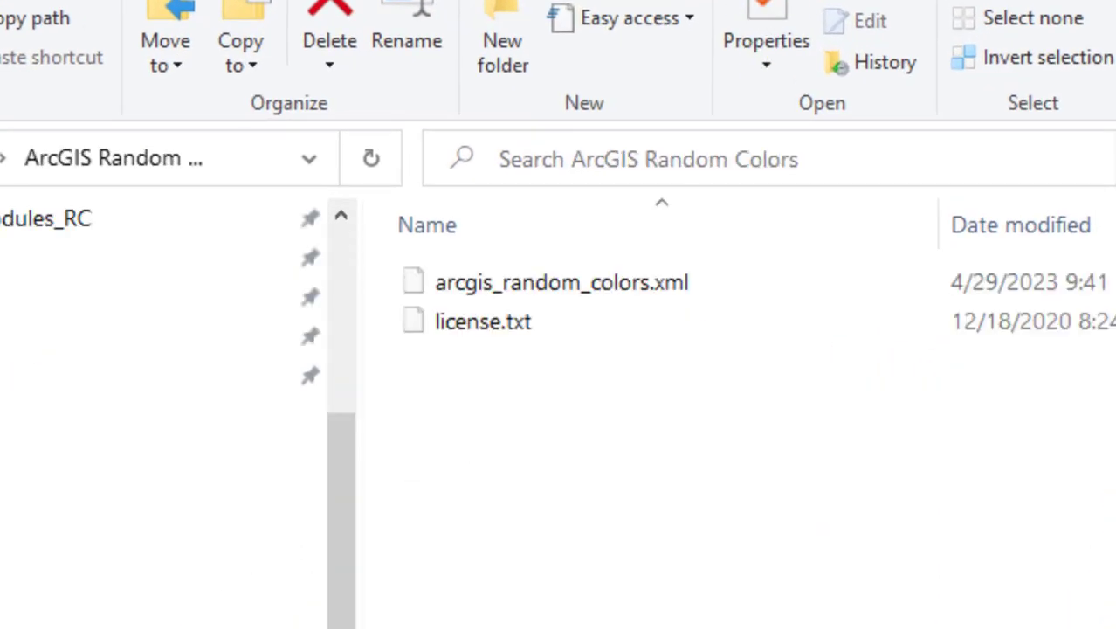
click(490, 330)
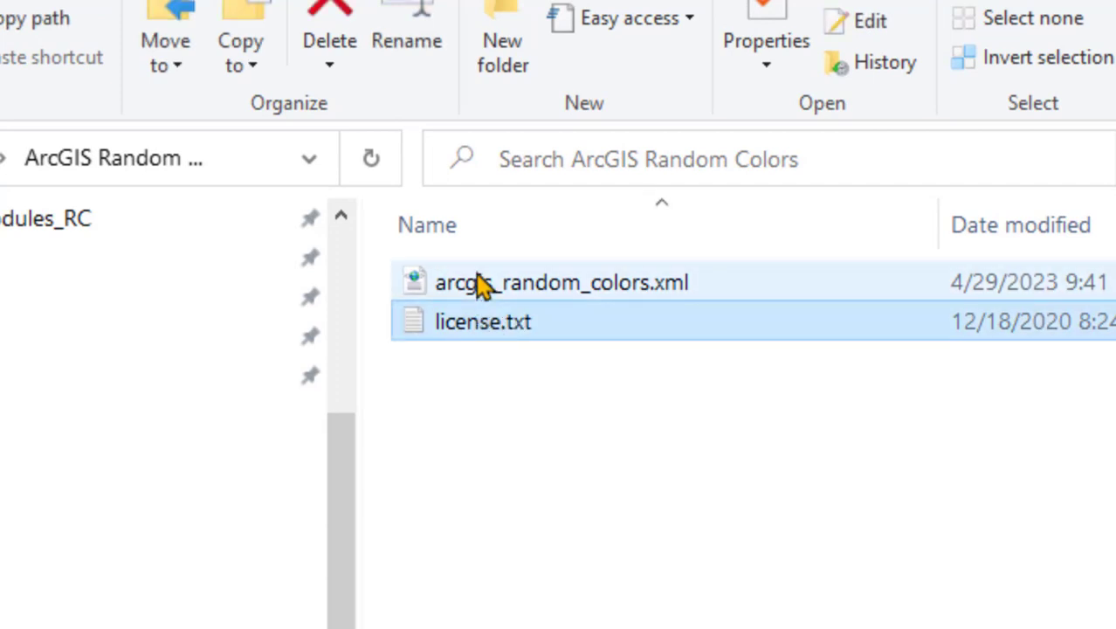
click(482, 290)
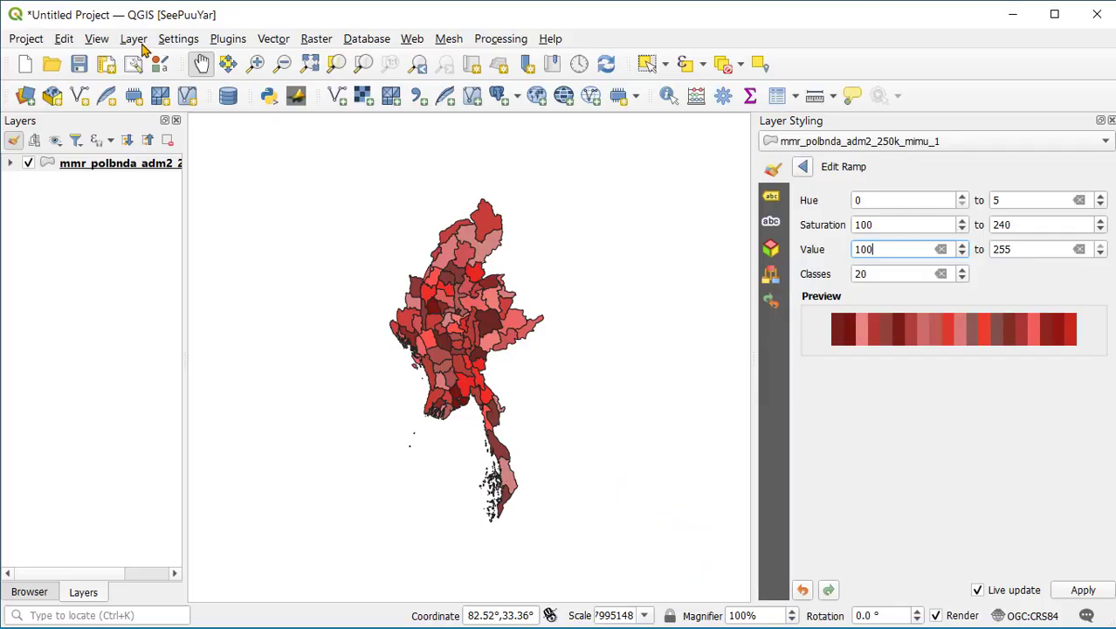
In QGIS, open the Style Manager and browse all of its color ramps
click(177, 40)
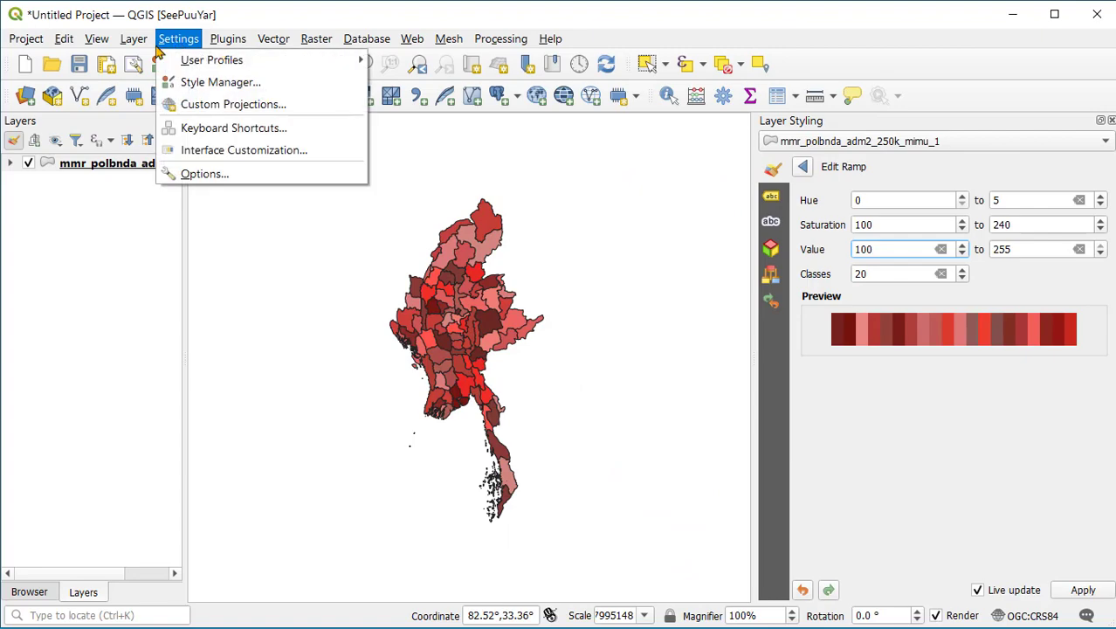
click(210, 82)
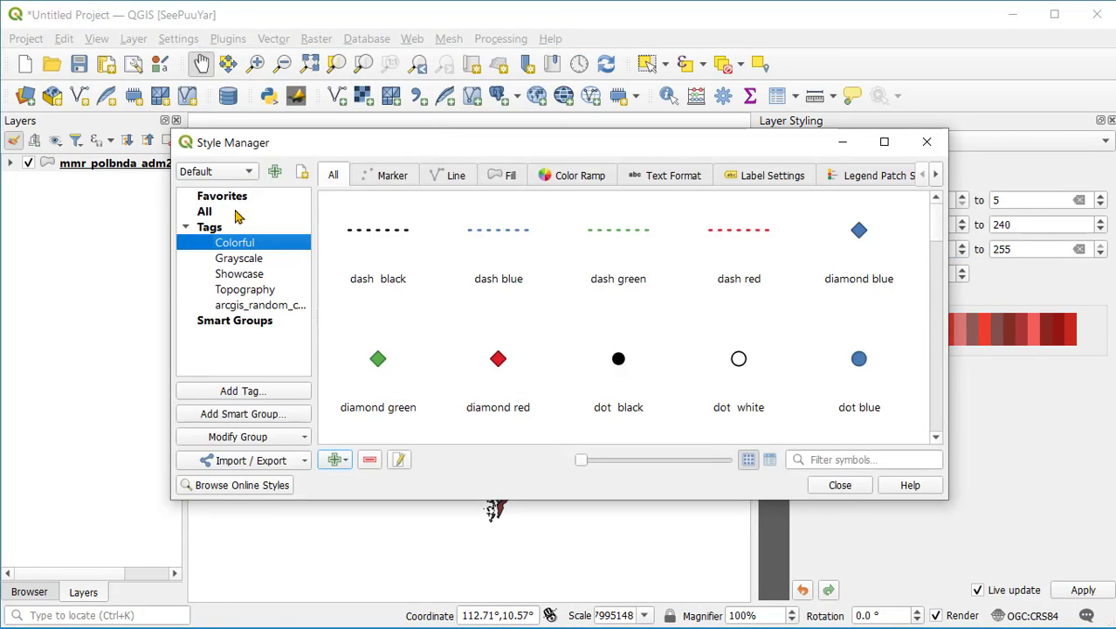
click(592, 176)
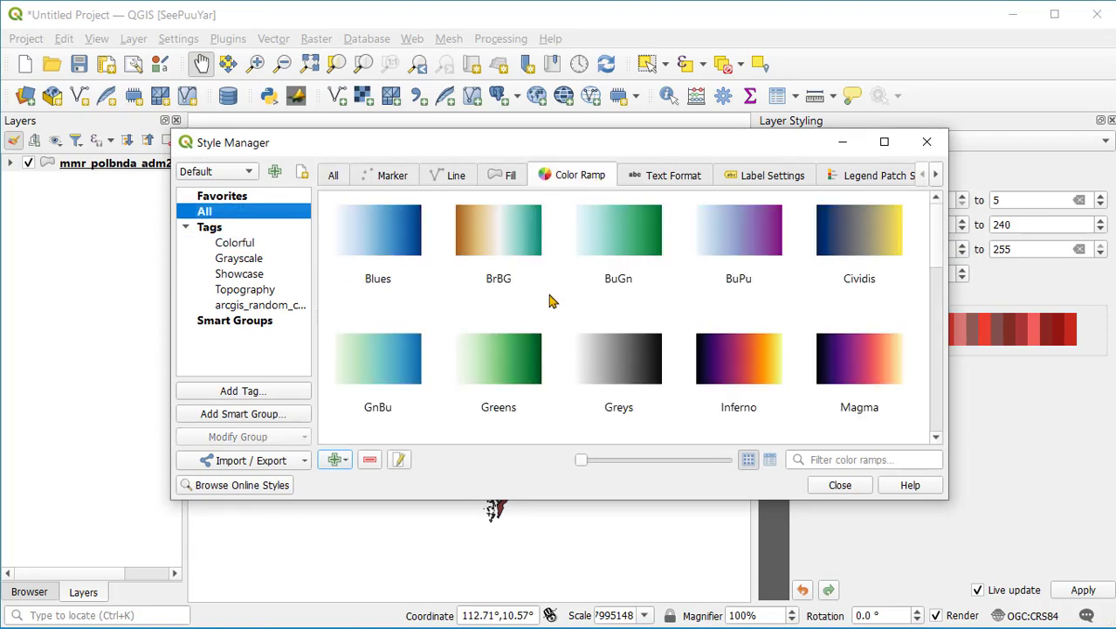
scroll(551, 301, down, 5)
scroll(550, 301, up, 5)
Start an item import from file and load arcgis_random_colors.xml from the ArcGIS Random Colors folder in Downloads
click(260, 464)
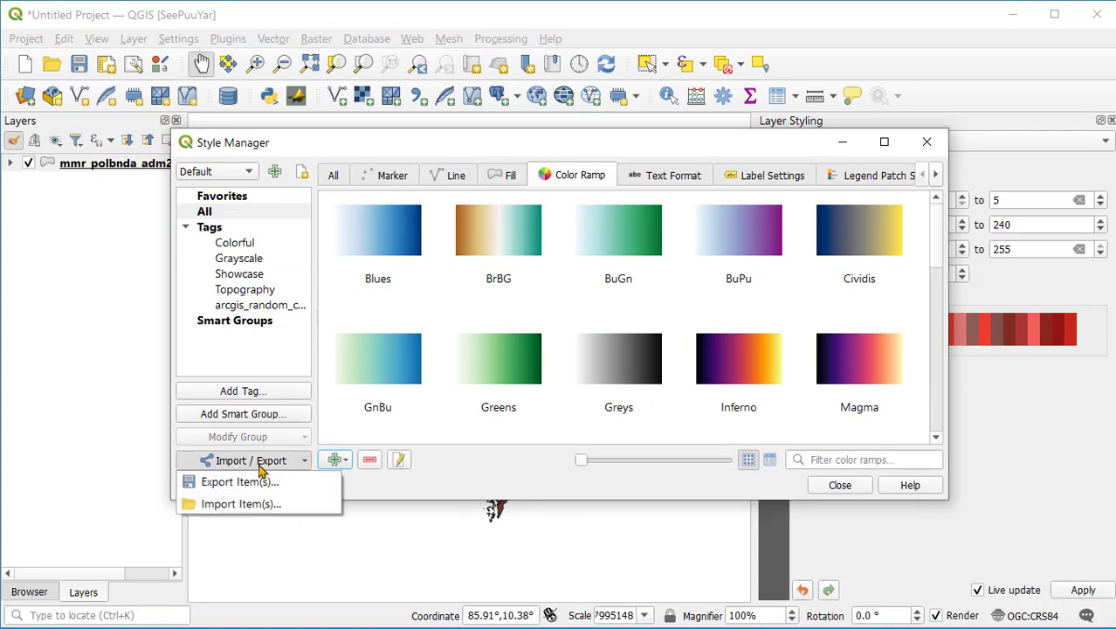
click(234, 506)
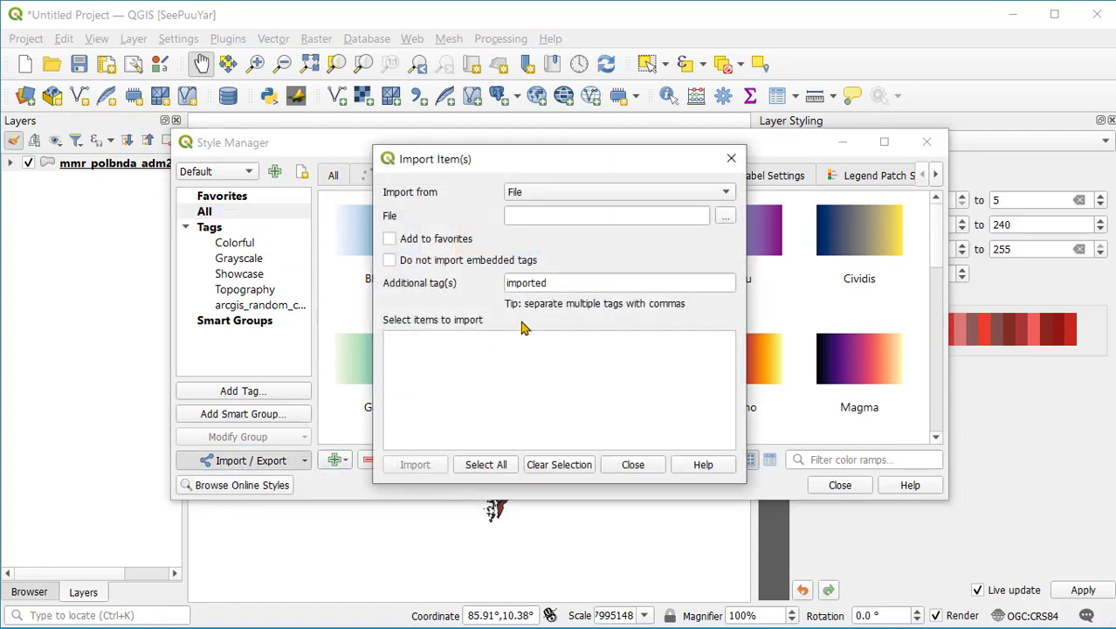
click(725, 215)
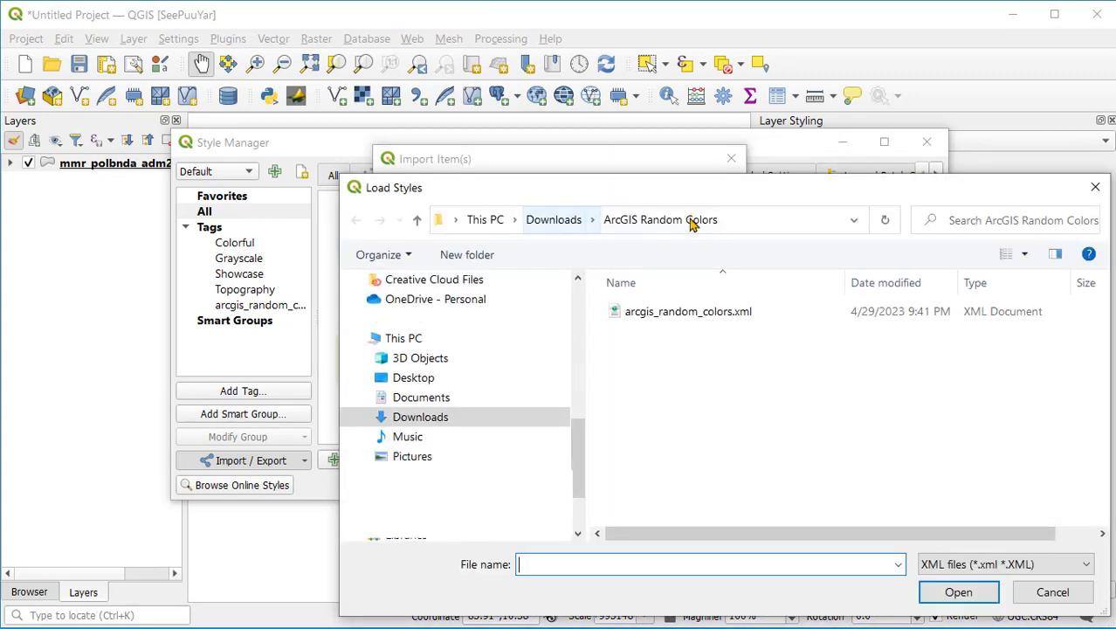
click(661, 323)
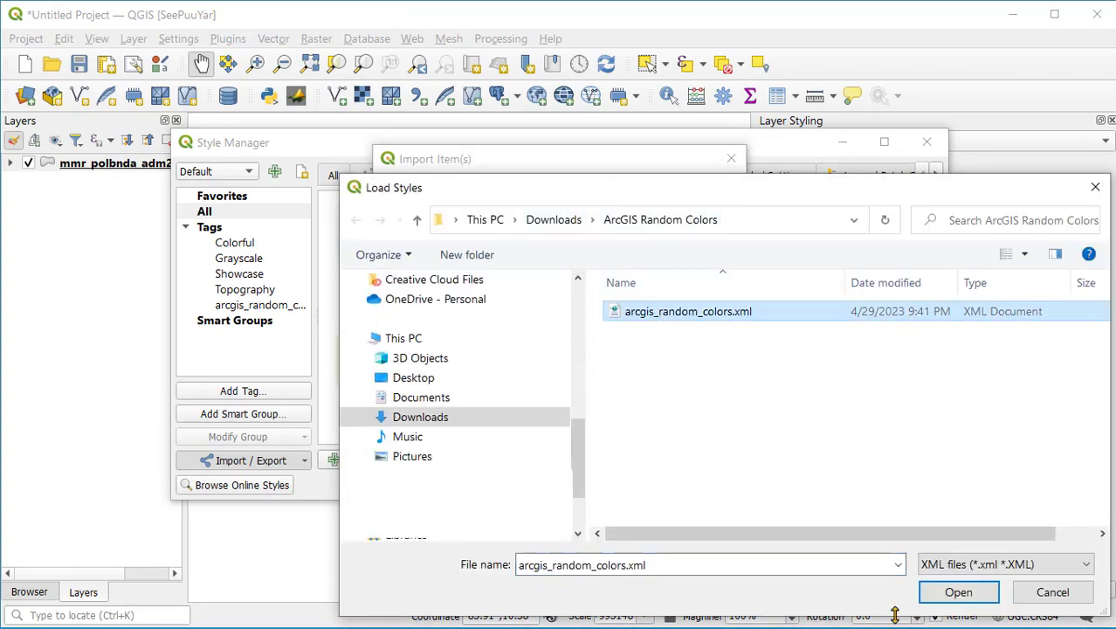
click(943, 593)
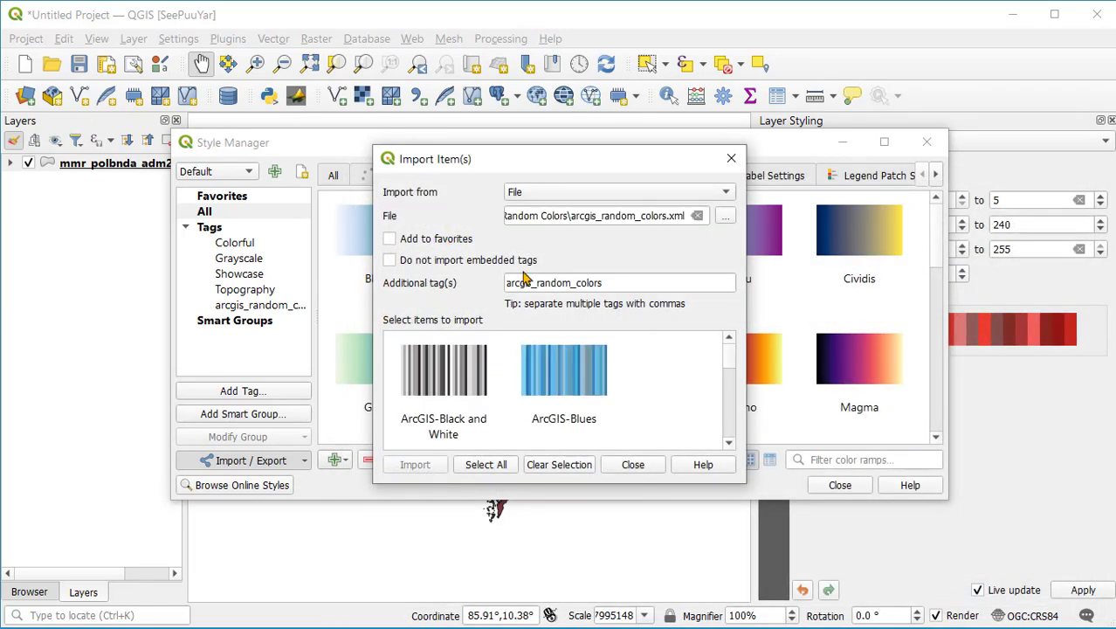
Import all the listed color ramps with the additional tag arcgis_random_colors, overwriting every existing ramp of the same name
click(621, 282)
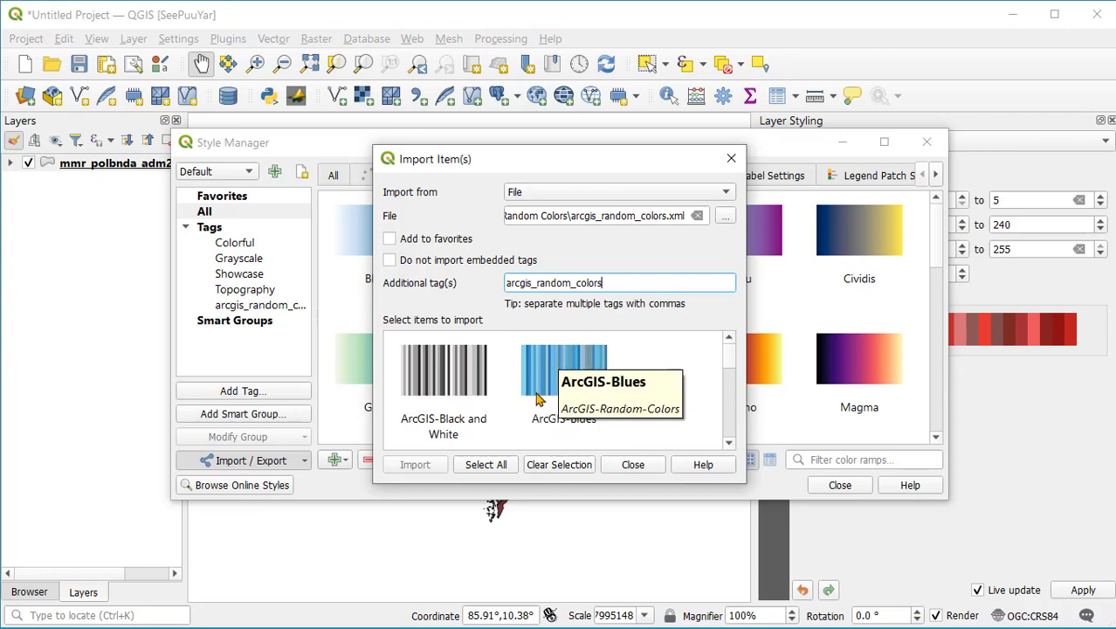
click(492, 466)
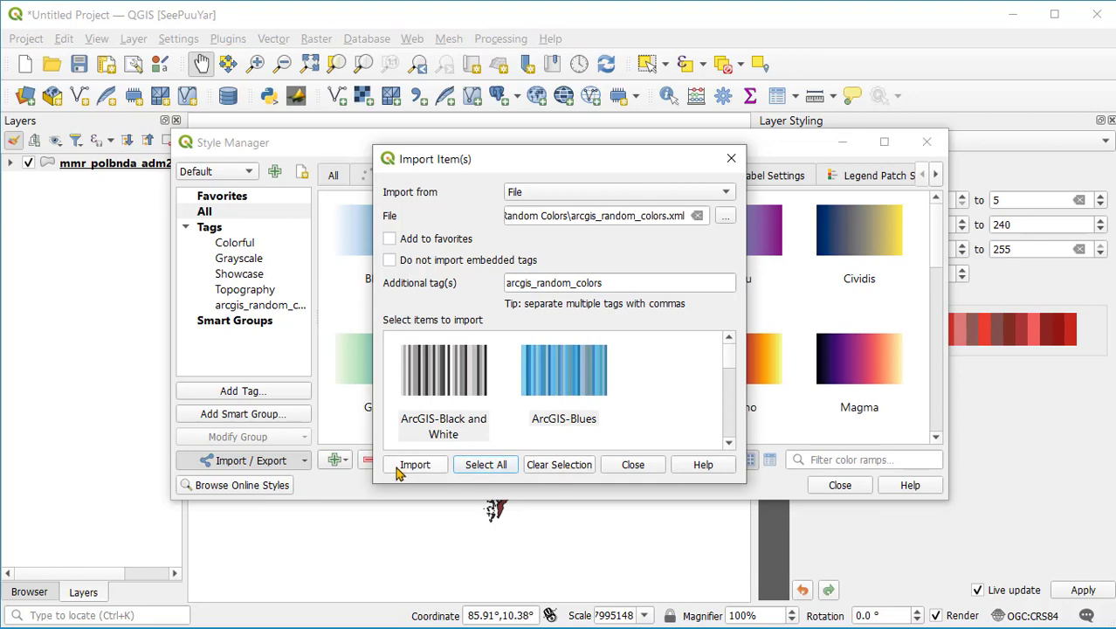
click(396, 467)
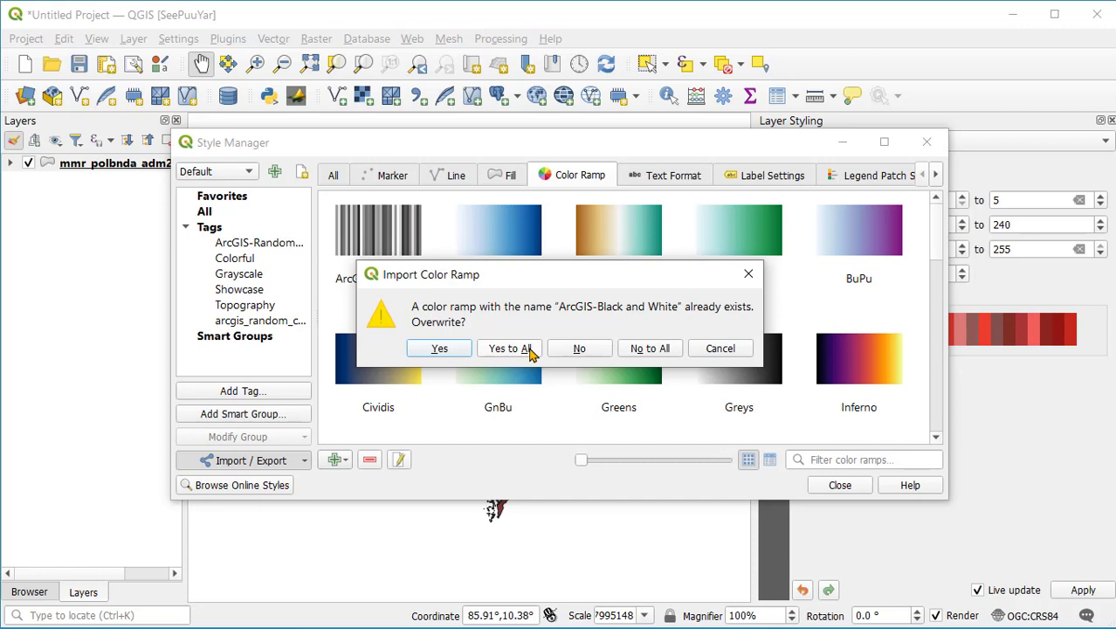
click(528, 348)
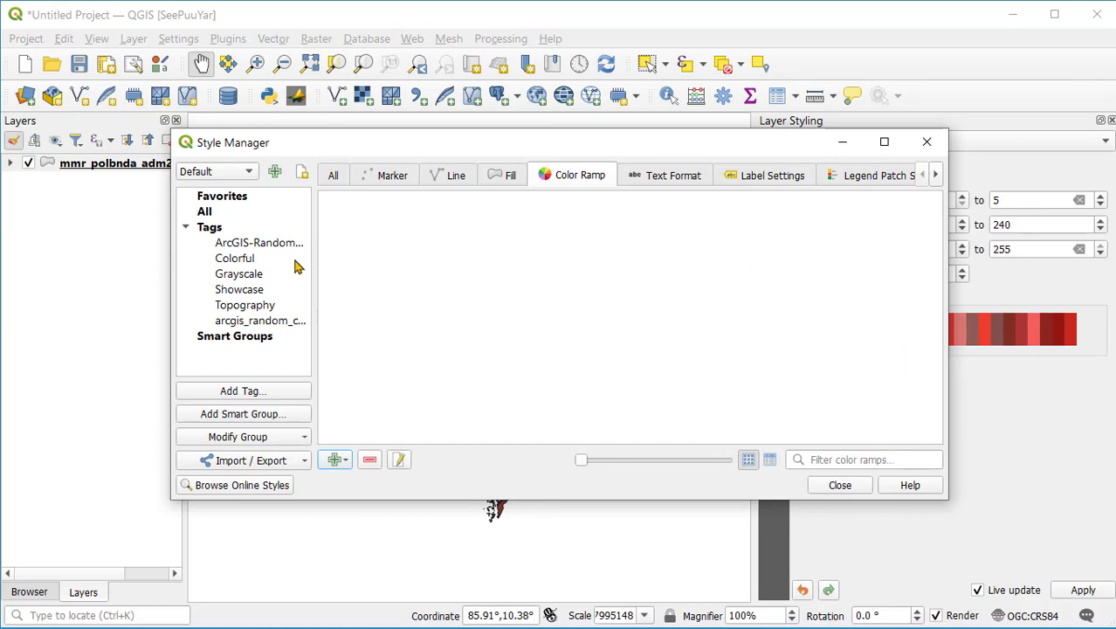
Look through the color ramps tagged ArcGIS-Random-Colors and close the Style Manager
click(272, 245)
scroll(651, 302, down, 5)
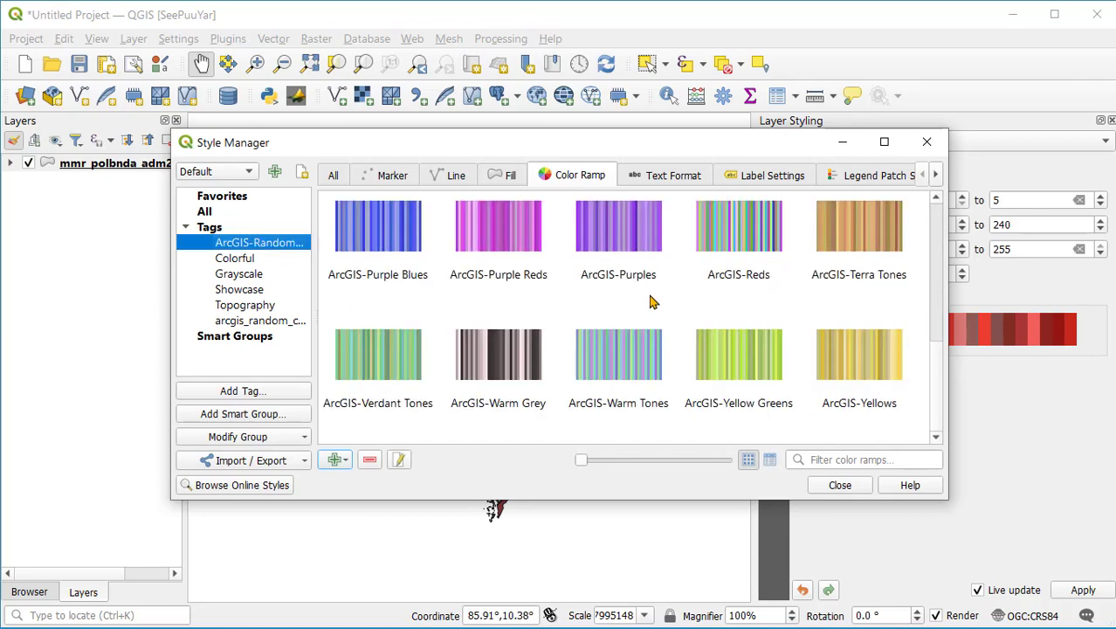
scroll(650, 302, up, 5)
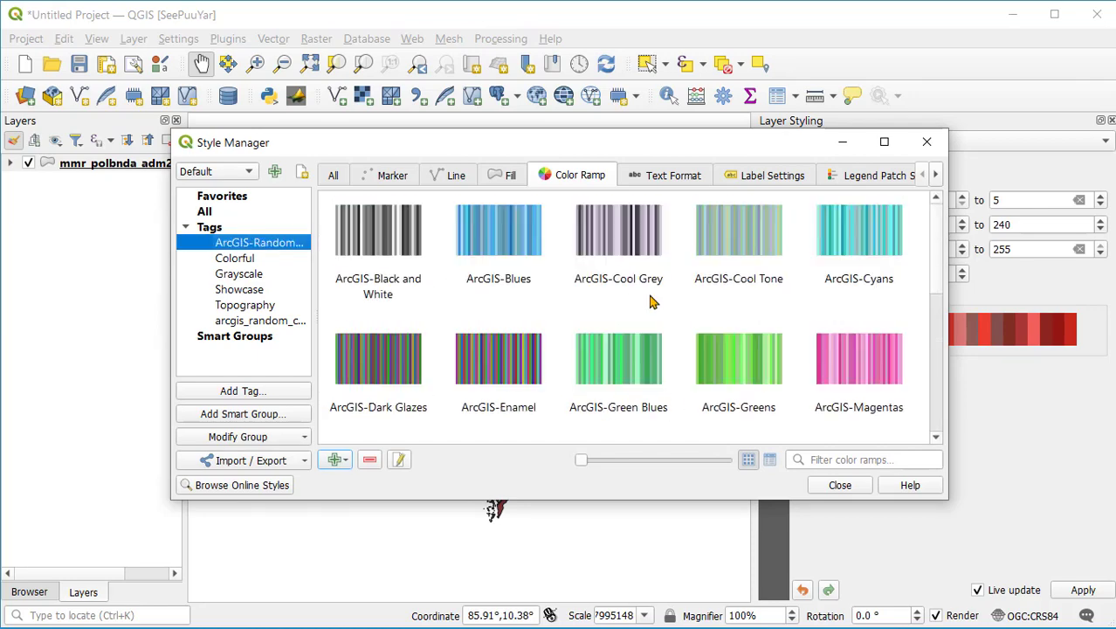
click(835, 489)
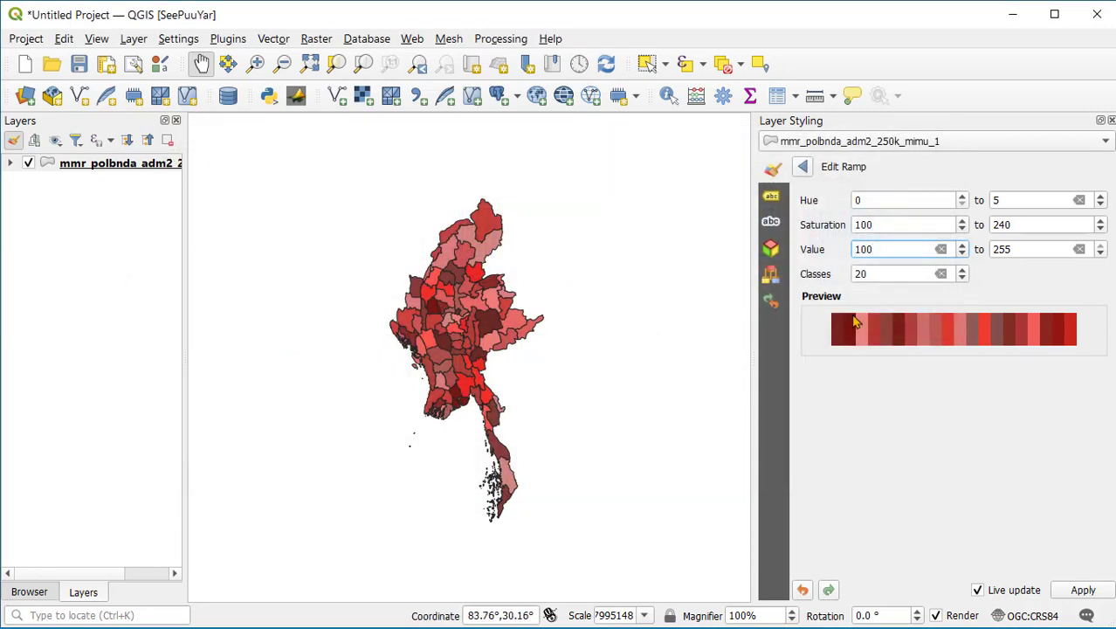
Leave the ramp editor and apply the ArcGIS-Cyans color ramp to the categorized district layer
click(802, 167)
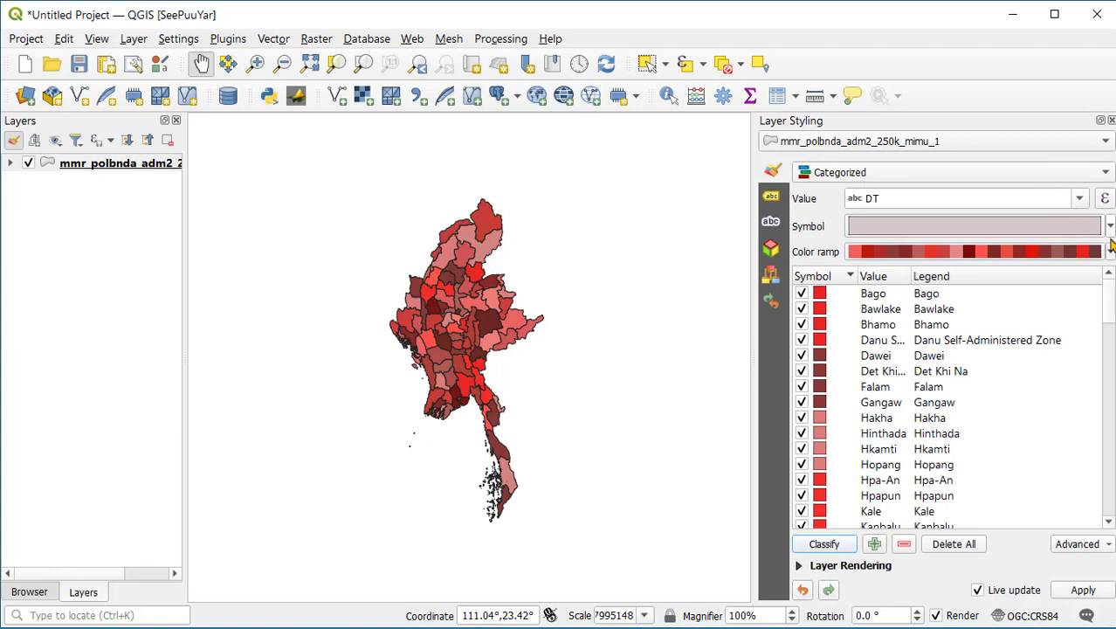
click(1110, 252)
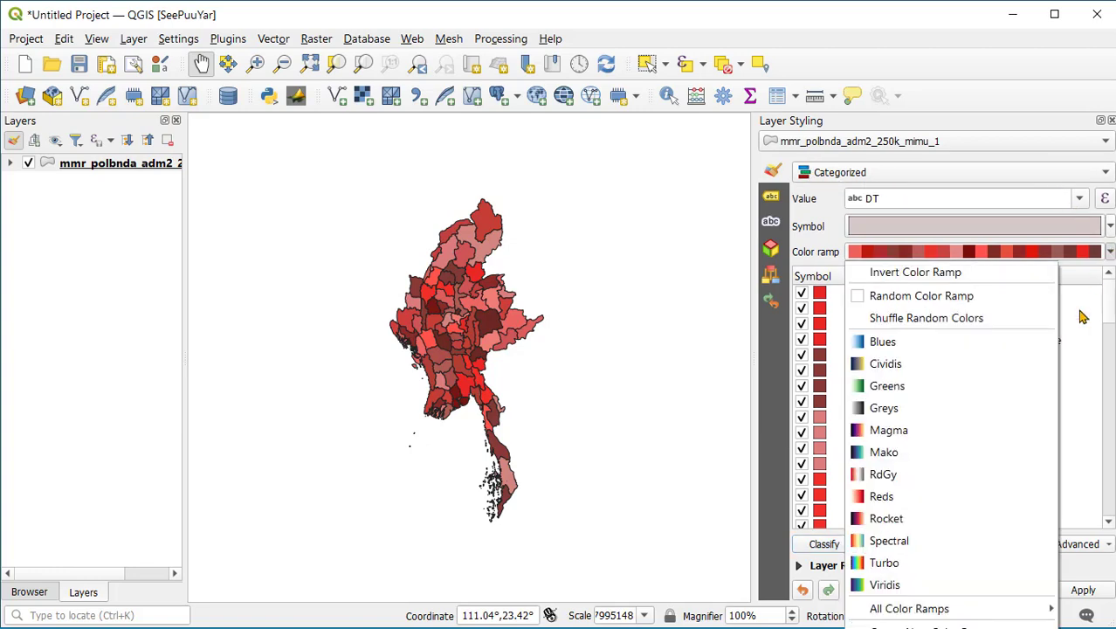
click(967, 616)
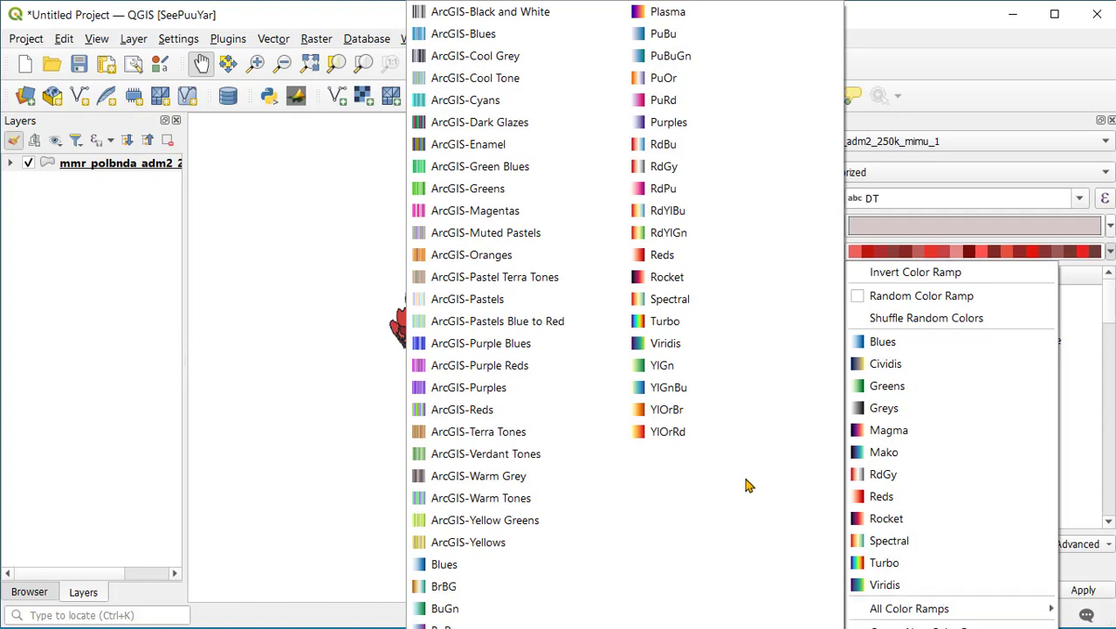
click(483, 101)
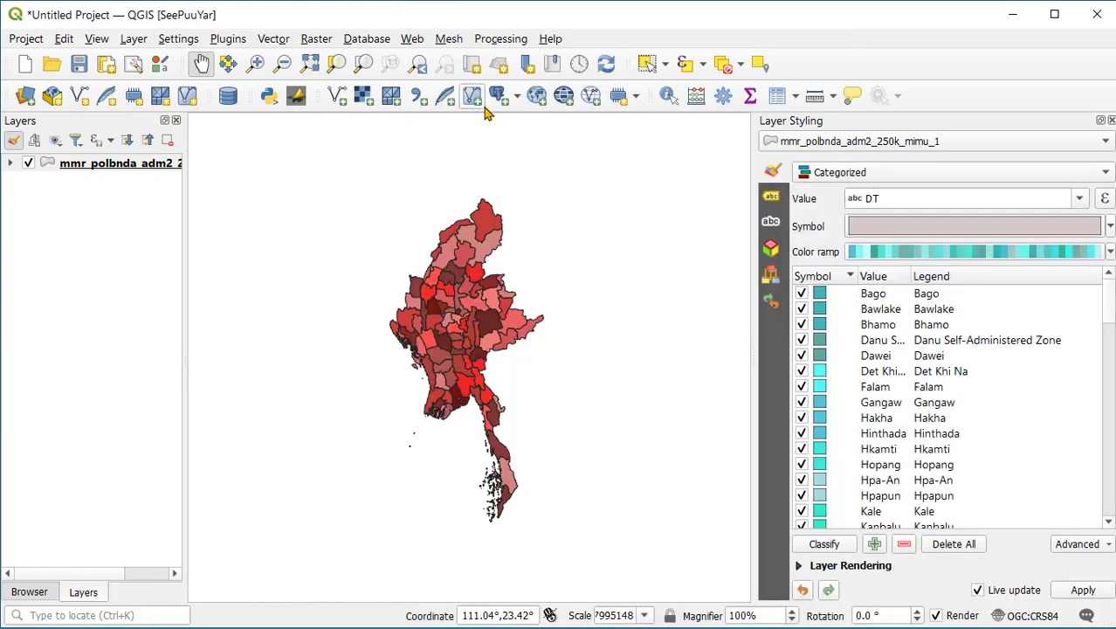
Color the district categories with the ArcGIS-Purple Blues ramp and apply the layer styling
click(1111, 251)
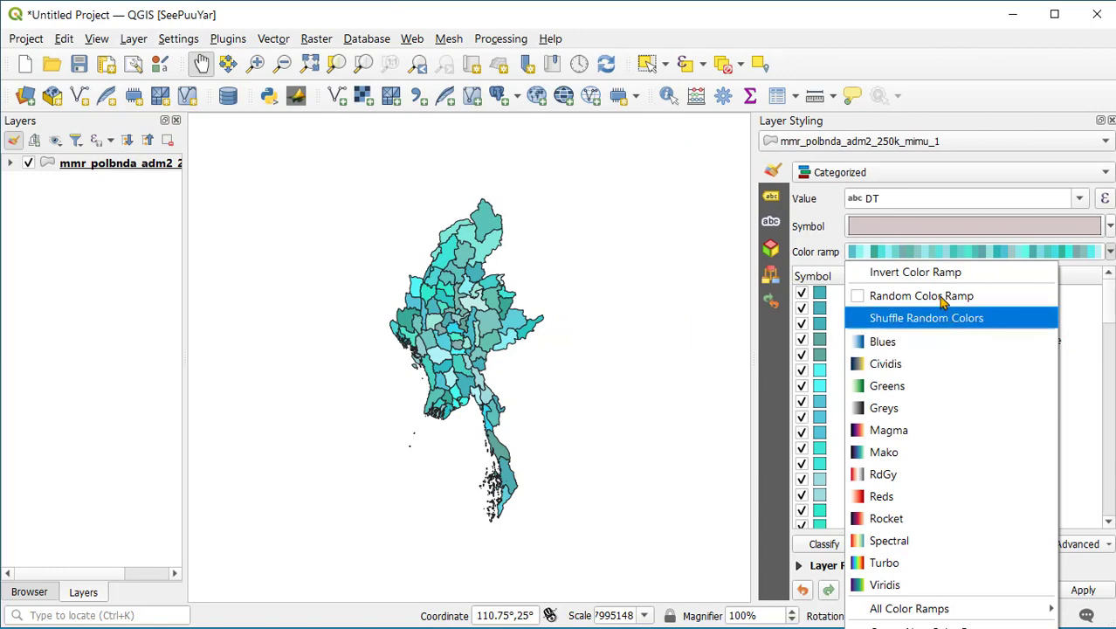
mouse_move(979, 607)
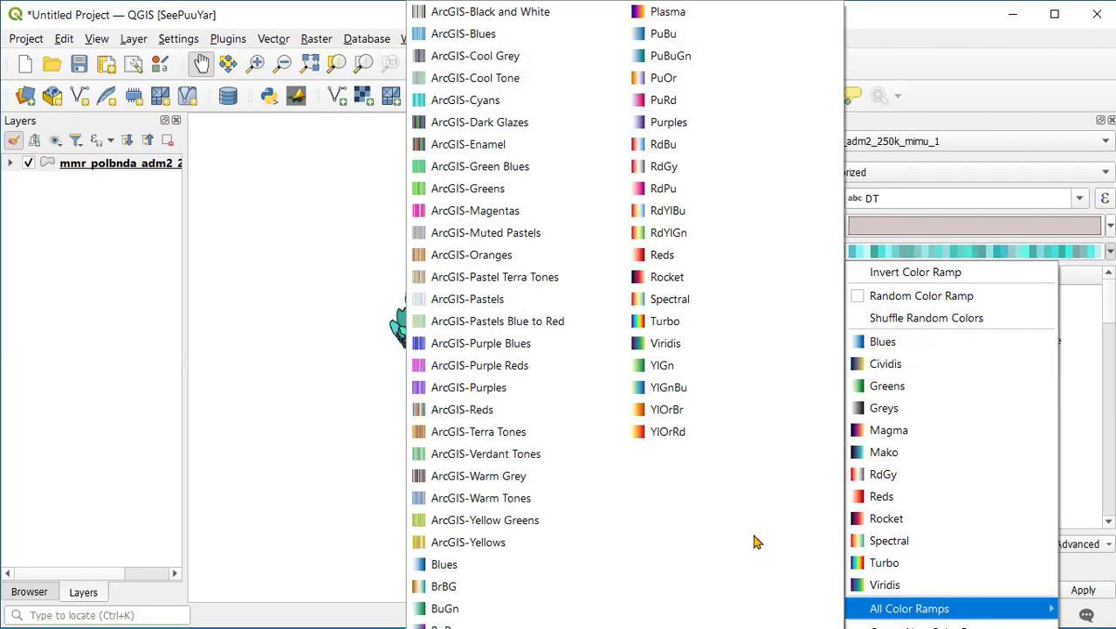
click(481, 343)
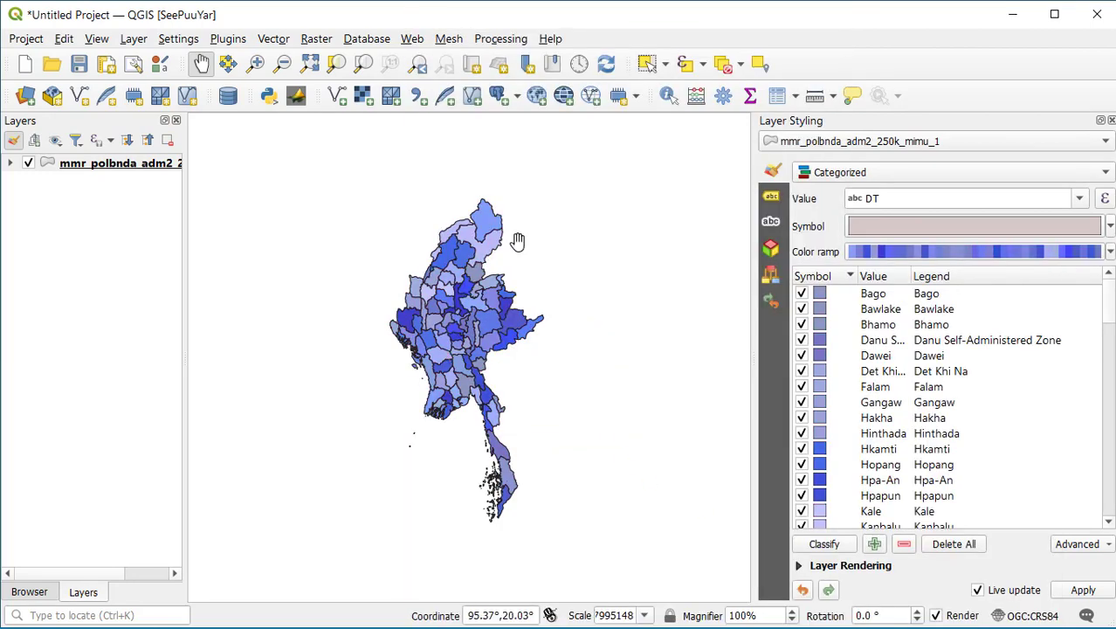
click(1081, 592)
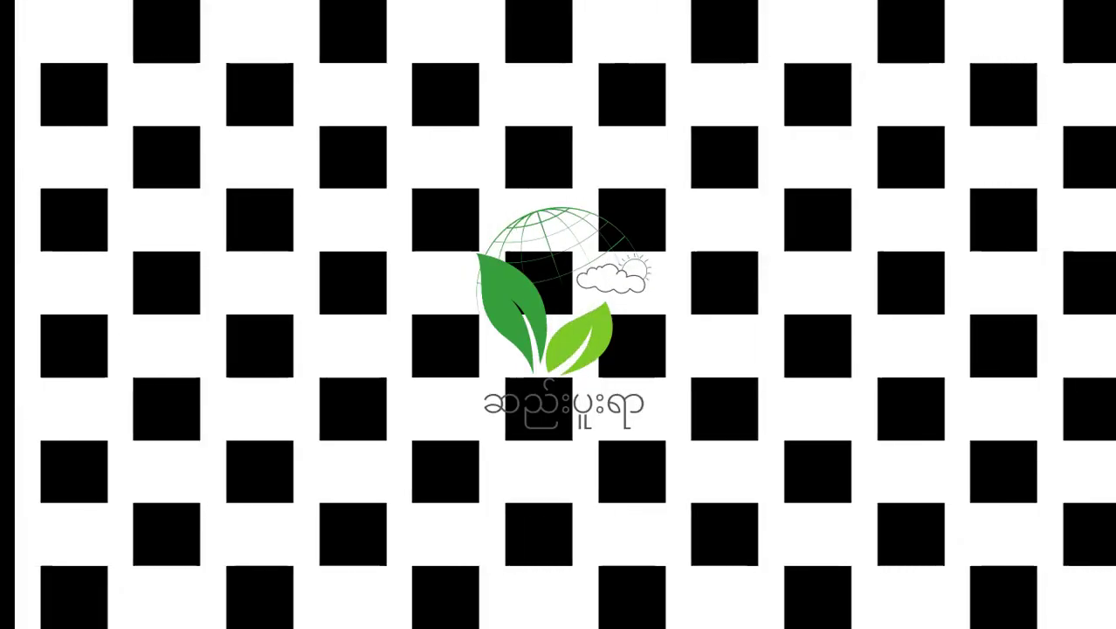